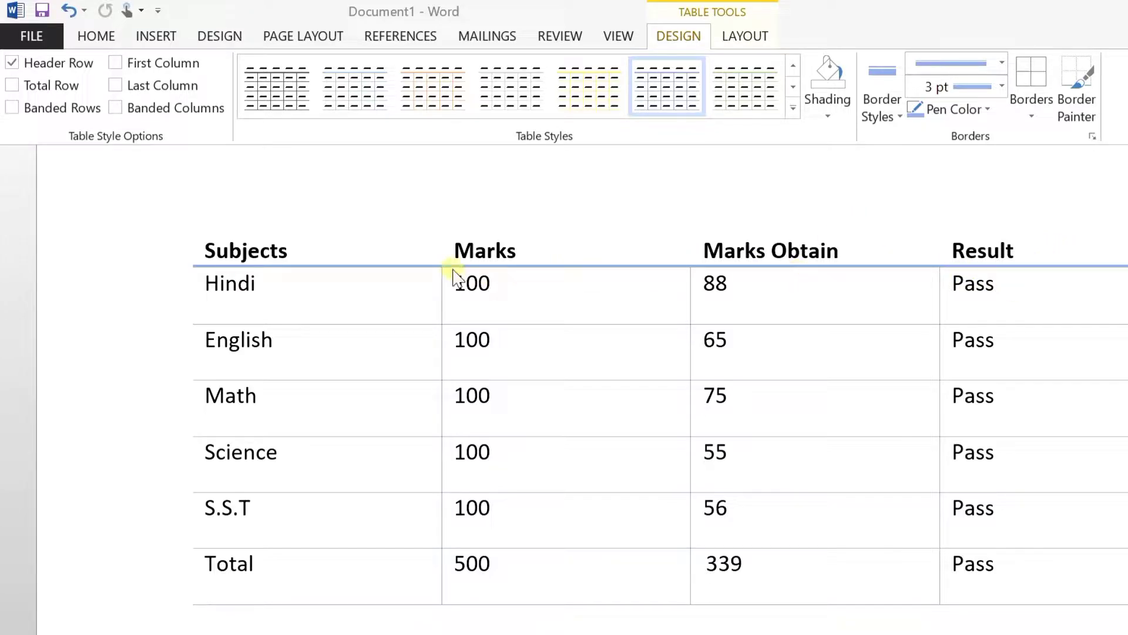
Switch the marks table's header row formatting off and back on
left_click(329, 294)
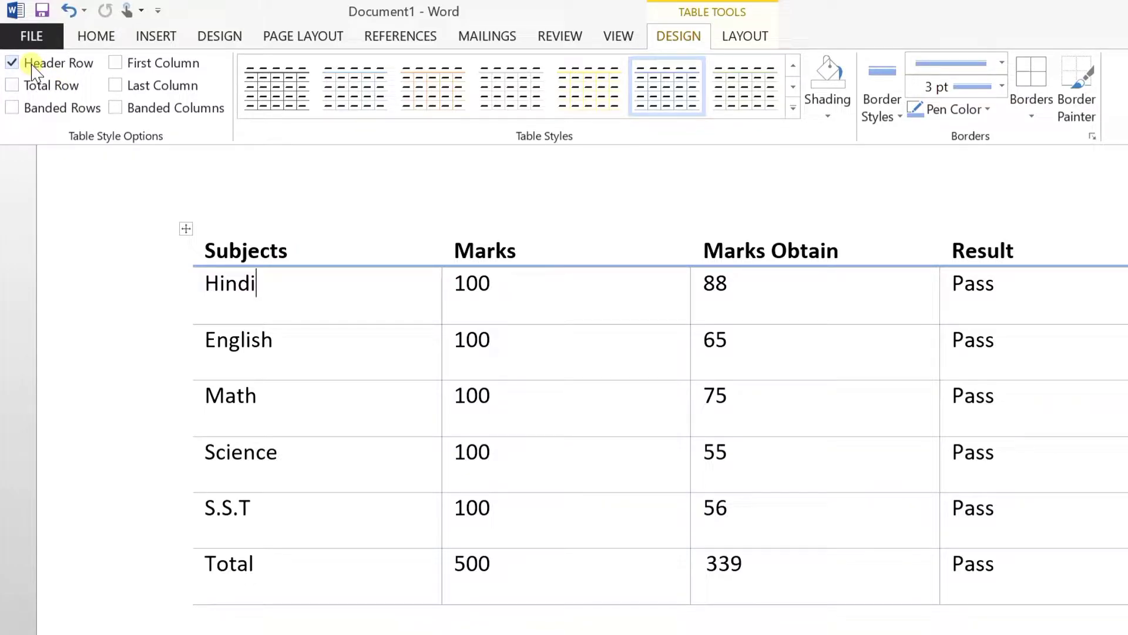
left_click(12, 63)
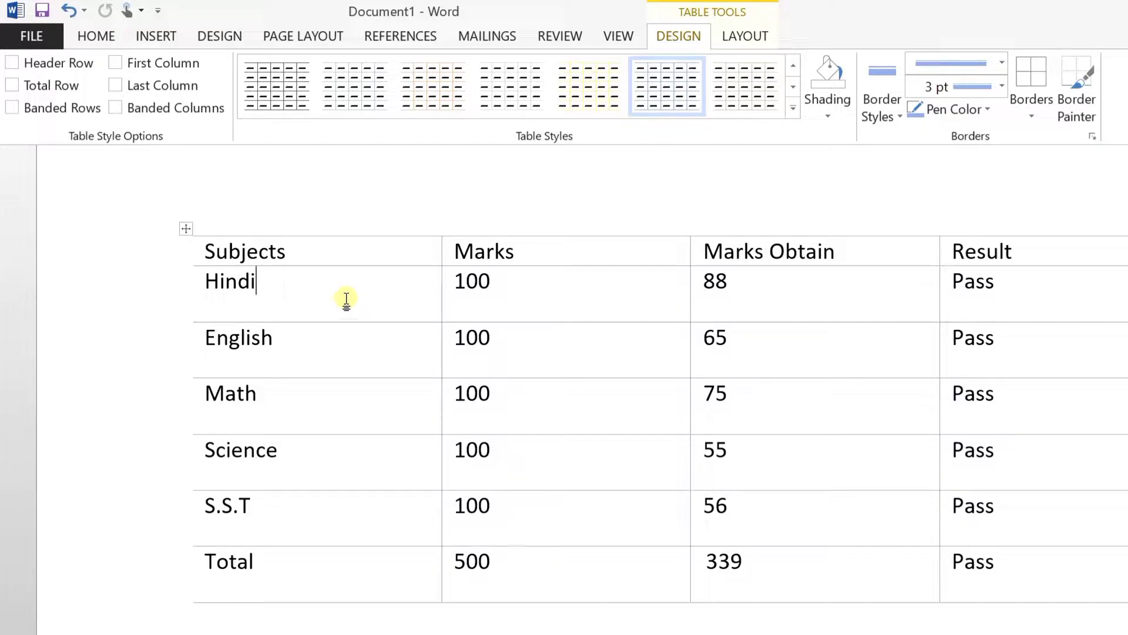
left_click(43, 68)
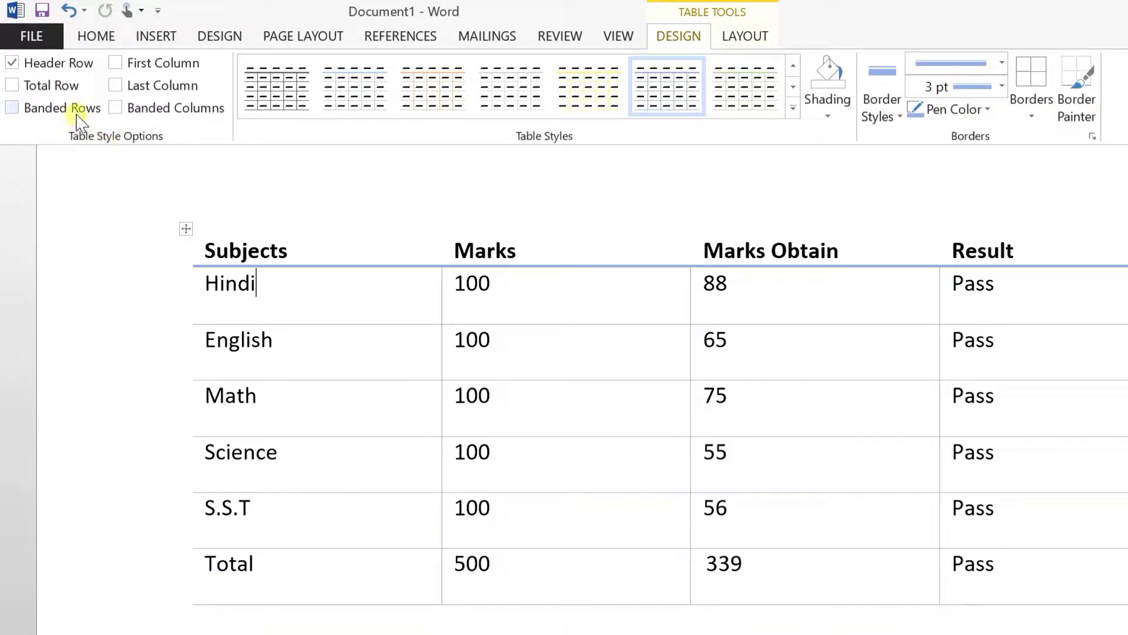
Enable the total row formatting for the marks table, toggling it once to compare the effect
left_click(24, 86)
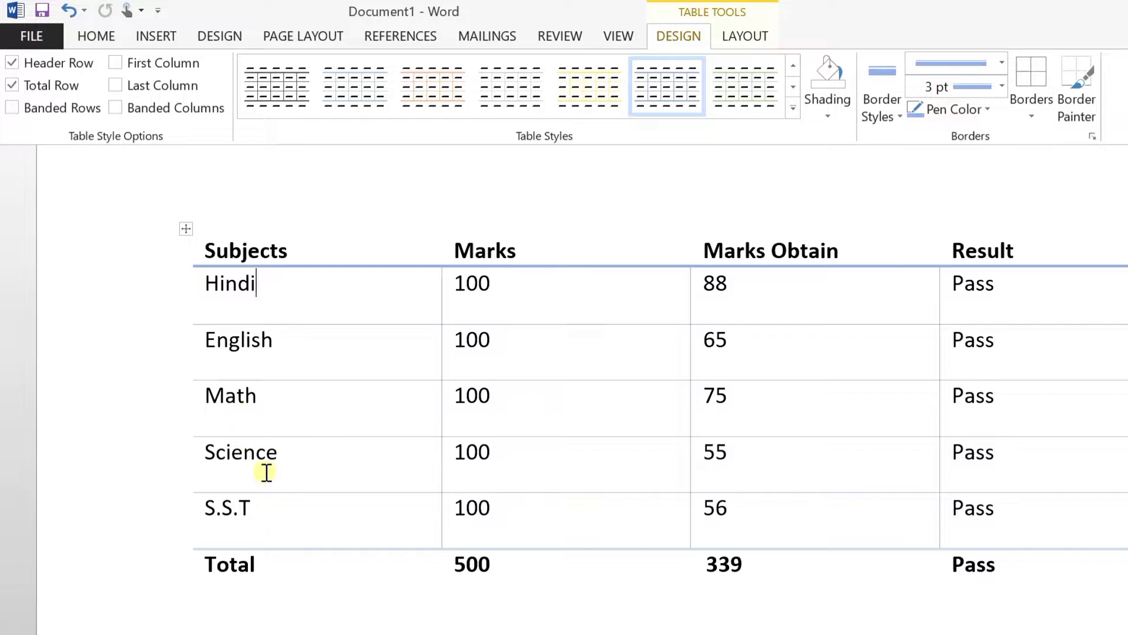
left_click(12, 86)
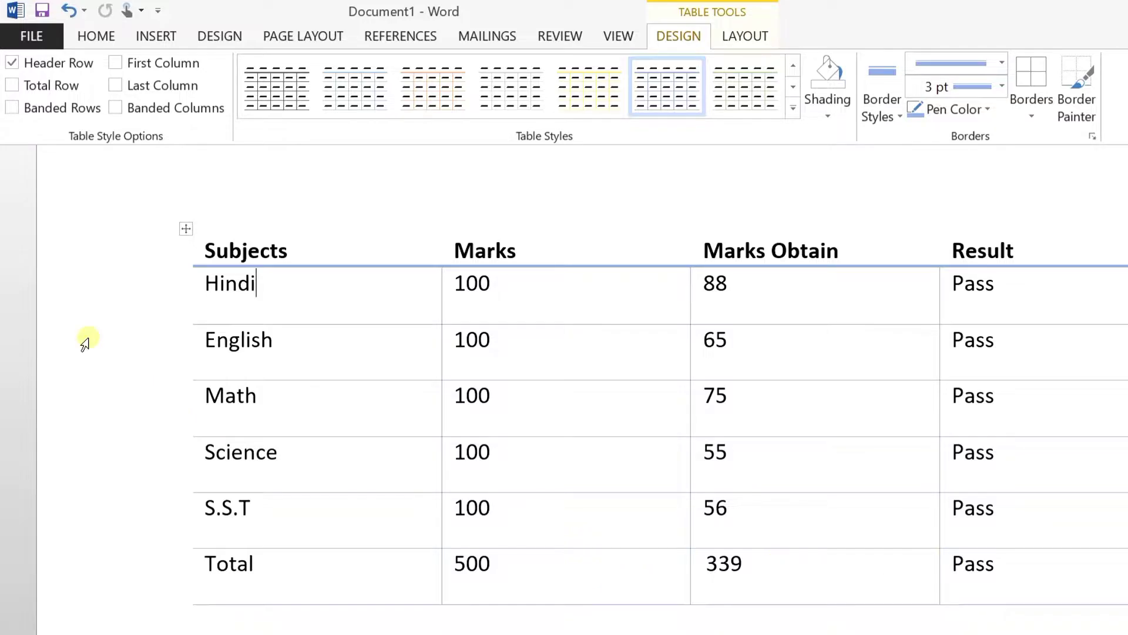
left_click(13, 86)
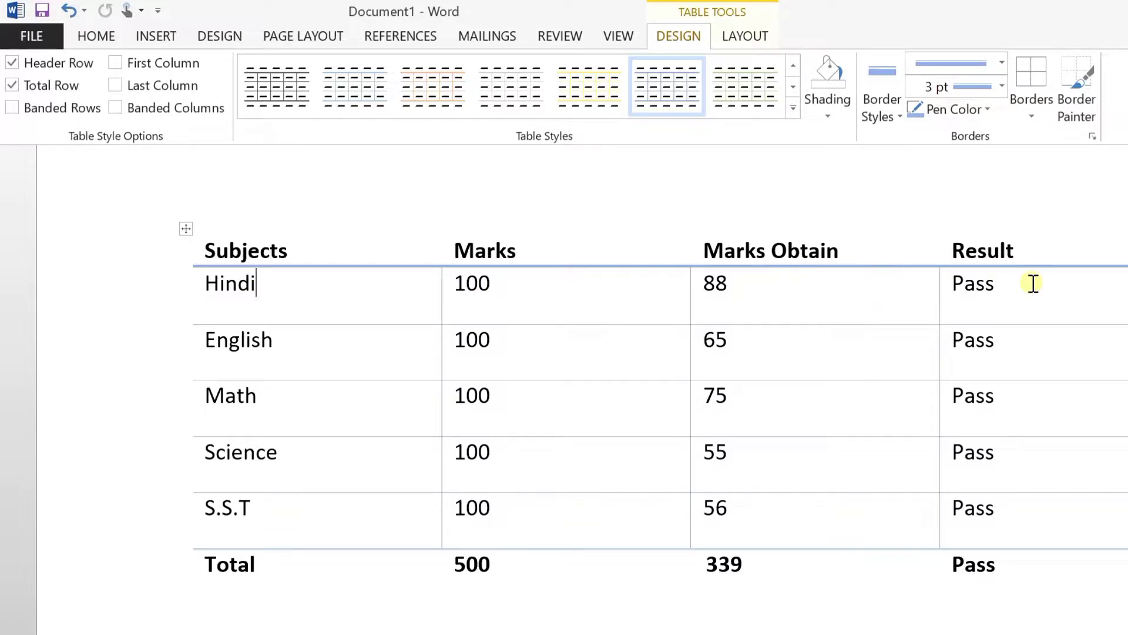
Try banded rows and banded columns on the marks table, switching each option off again
left_click(31, 118)
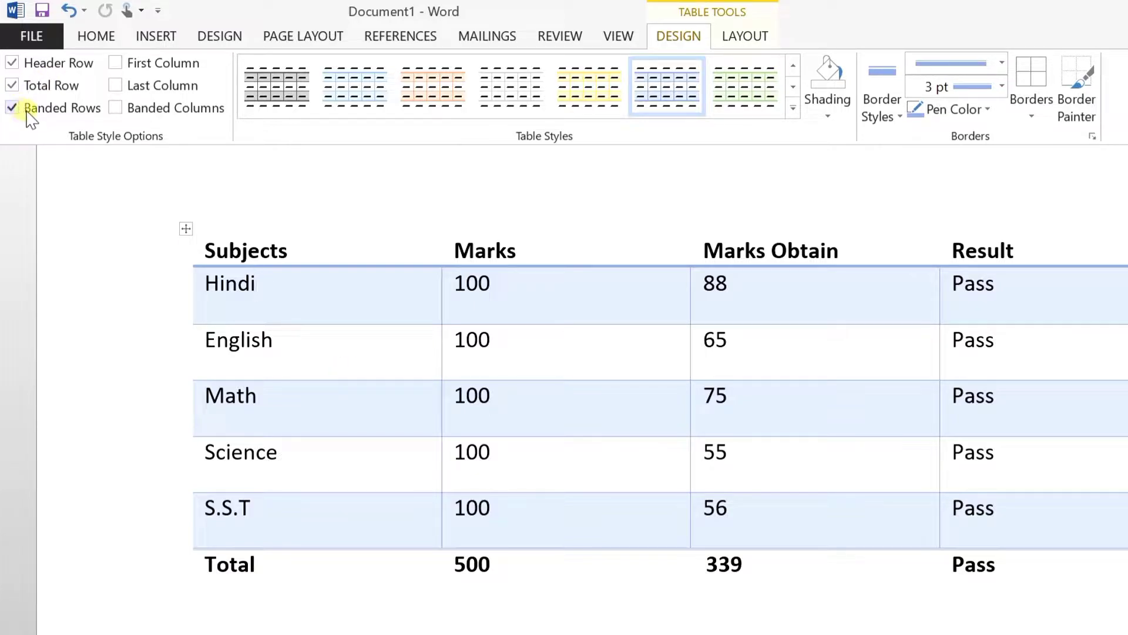
left_click(71, 113)
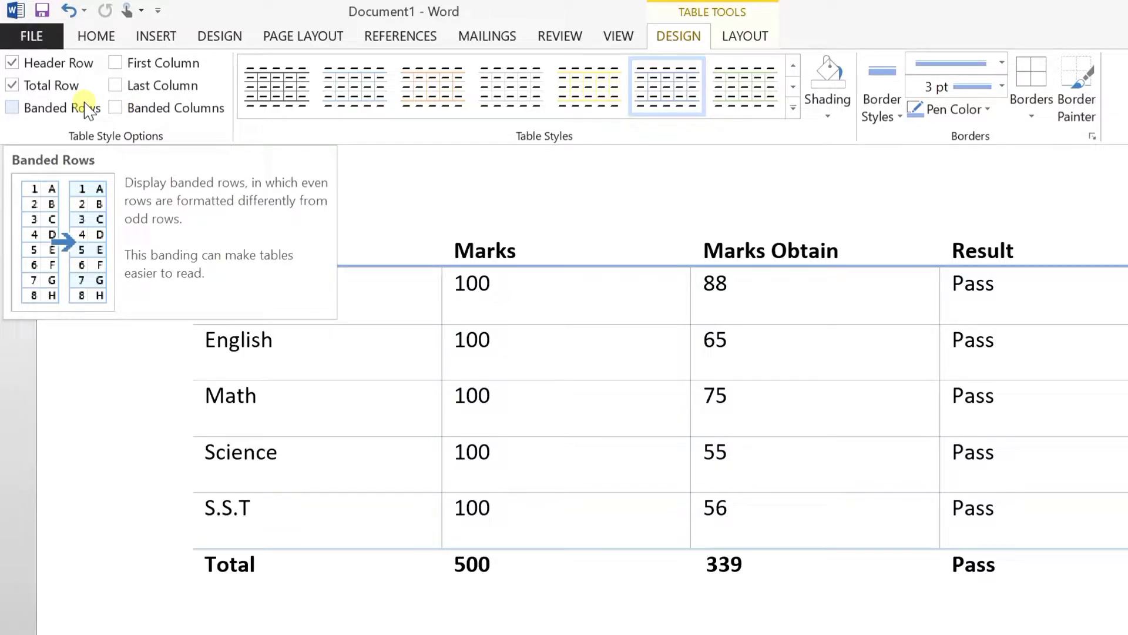
left_click(129, 109)
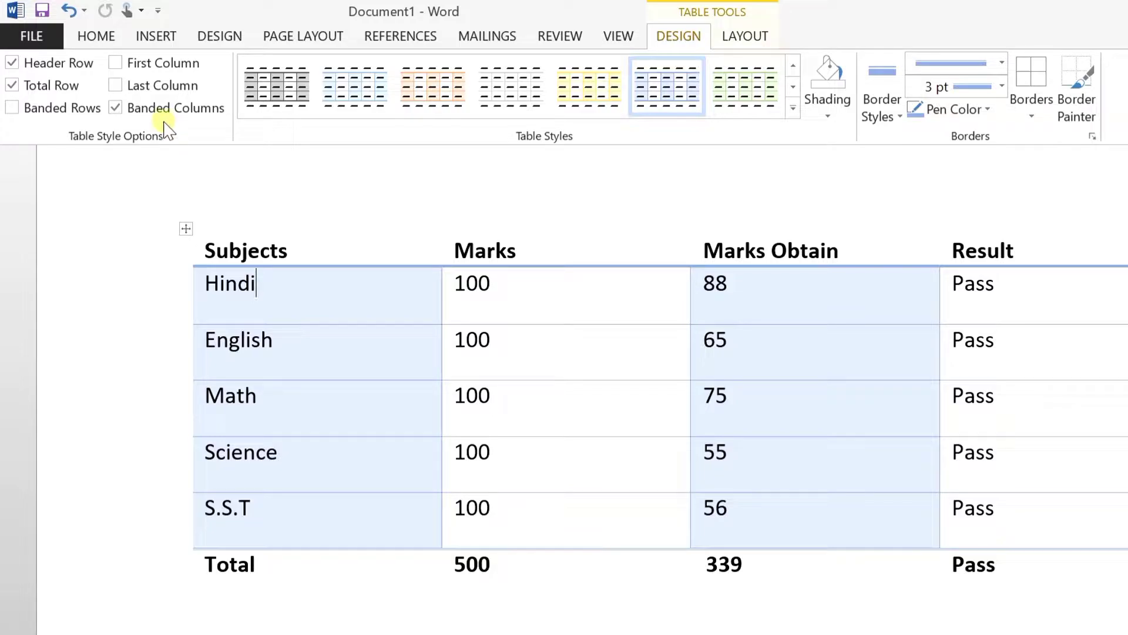
left_click(133, 110)
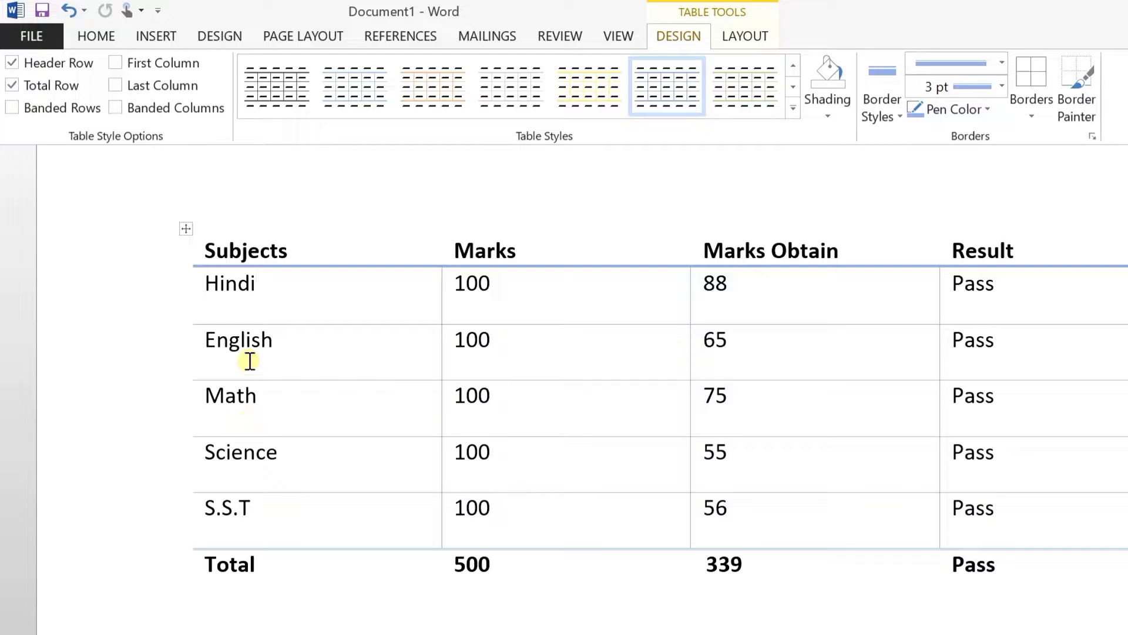
Try the first column and last column emphasis on the marks table, switching each option off again
mouse_move(190, 341)
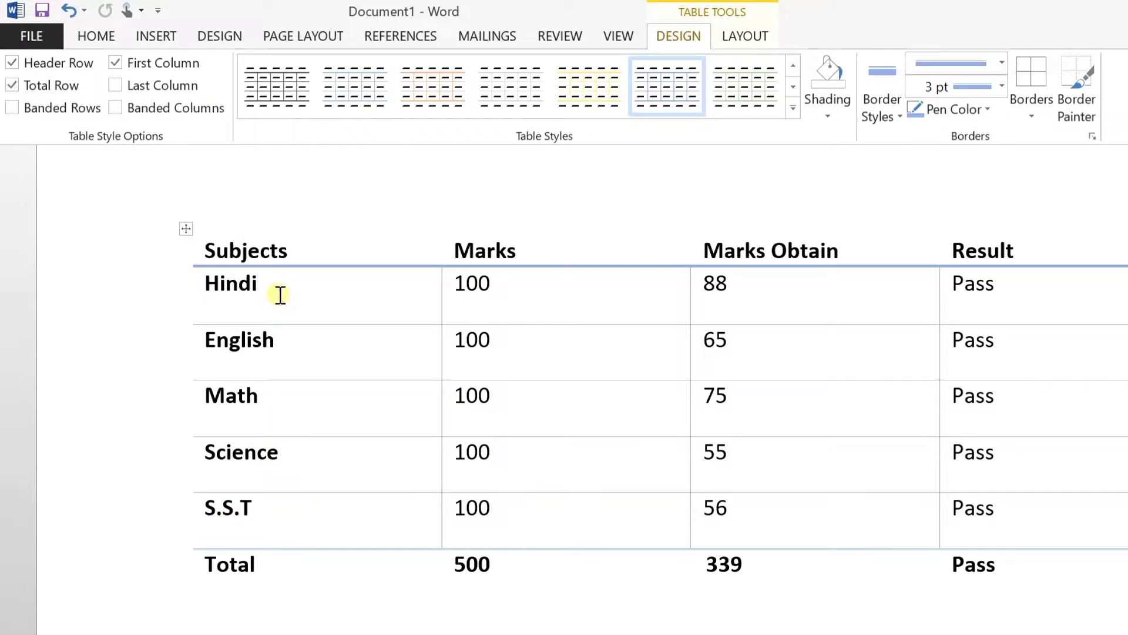
left_click(129, 63)
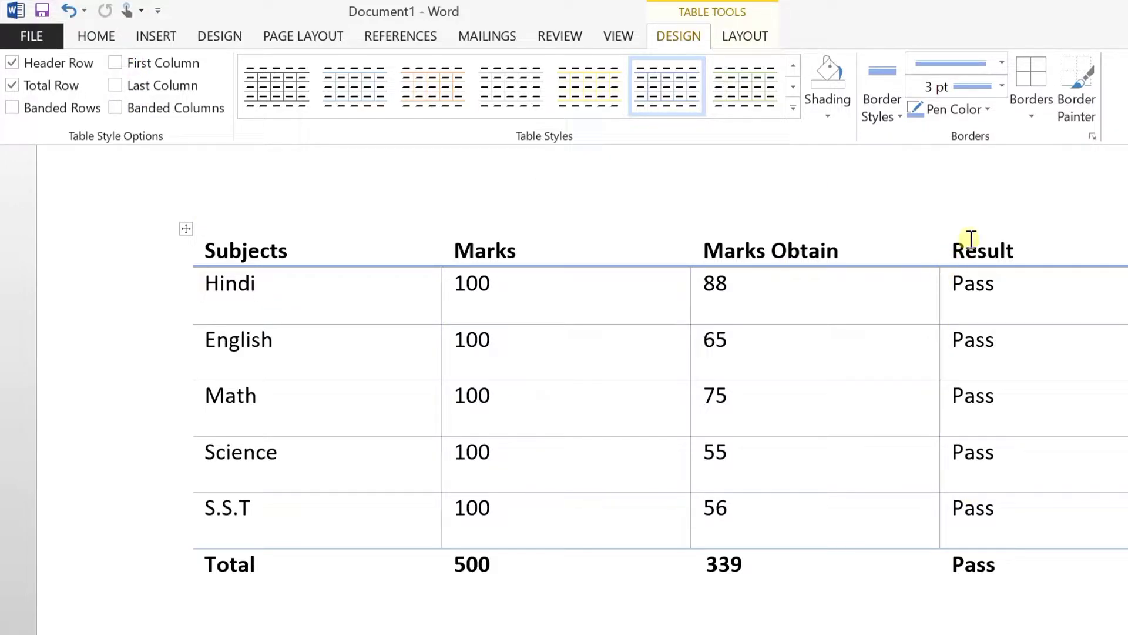
left_click(145, 92)
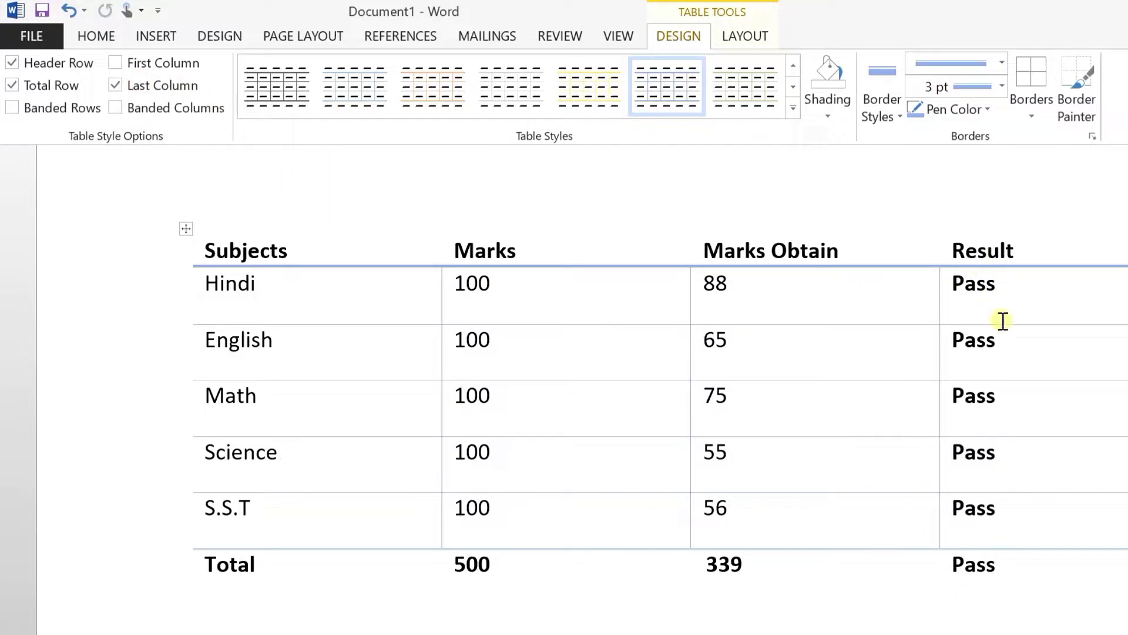
left_click(130, 94)
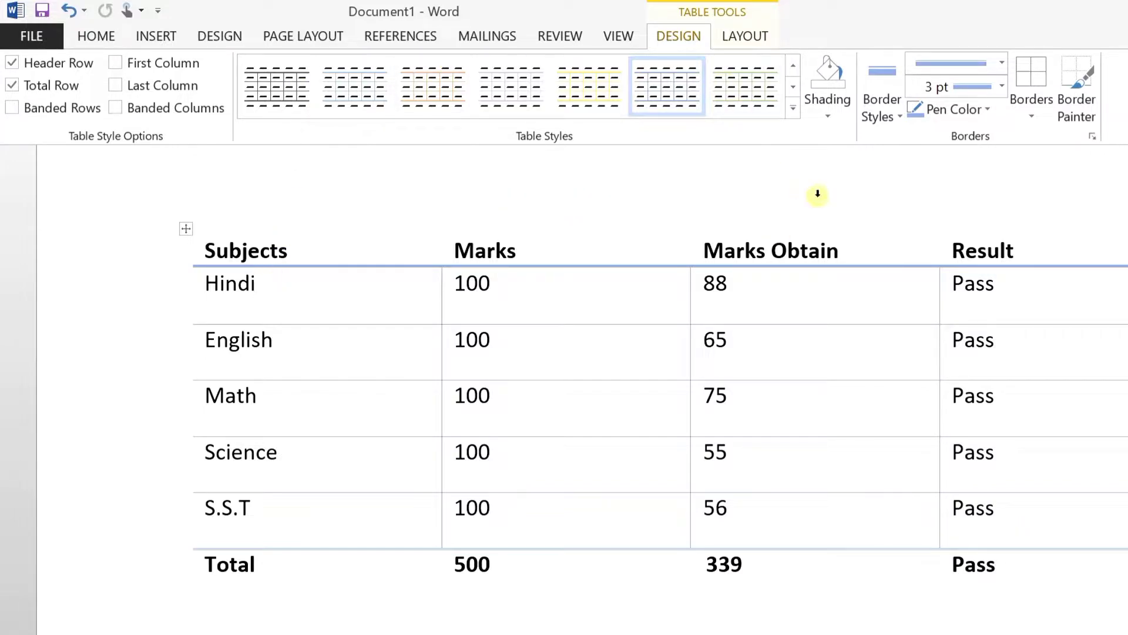
Try the solid black, blue and yellow list table styles on the marks table
left_click(792, 109)
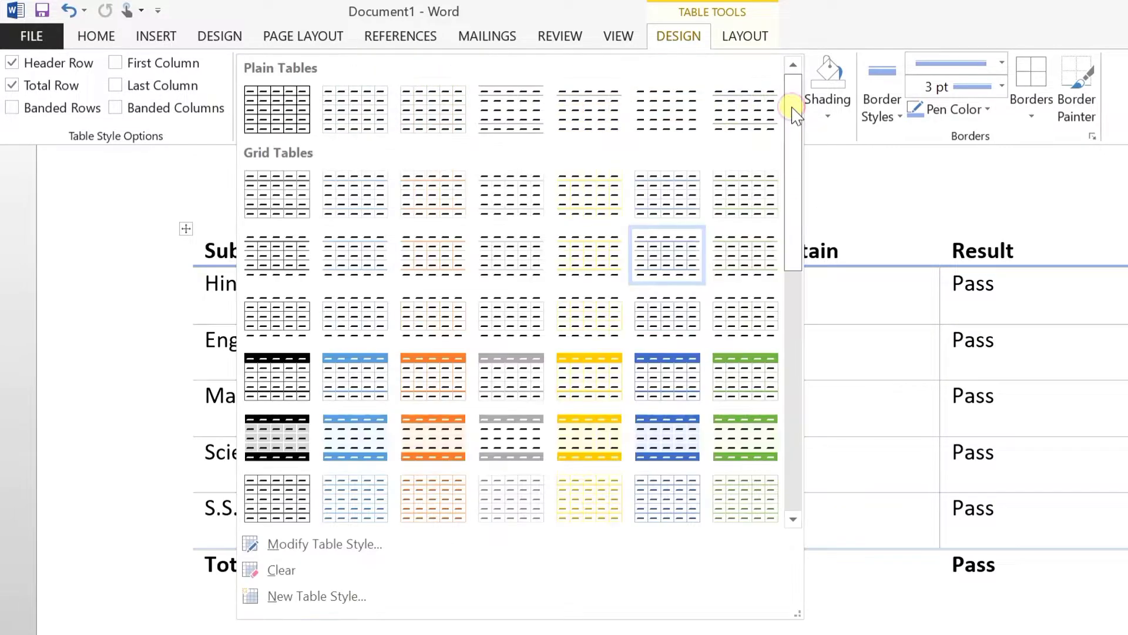
mouse_move(796, 115)
left_mouse_down()
mouse_move(805, 347)
mouse_move(796, 370)
mouse_move(795, 191)
mouse_move(808, 159)
mouse_move(798, 118)
left_mouse_up()
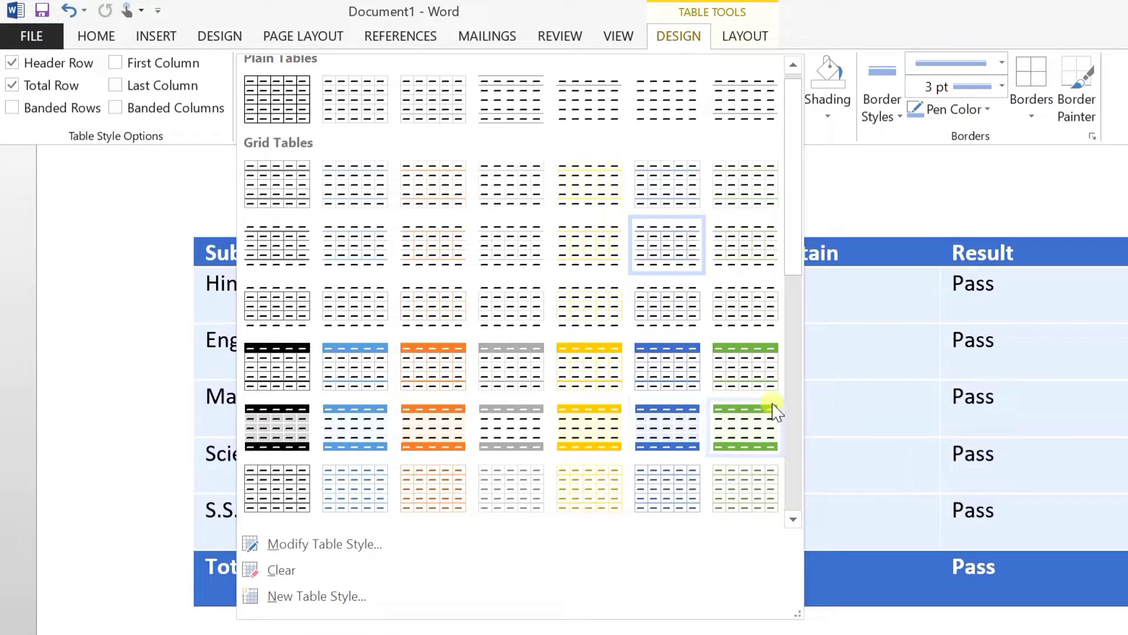
scroll(781, 388, "down", 5)
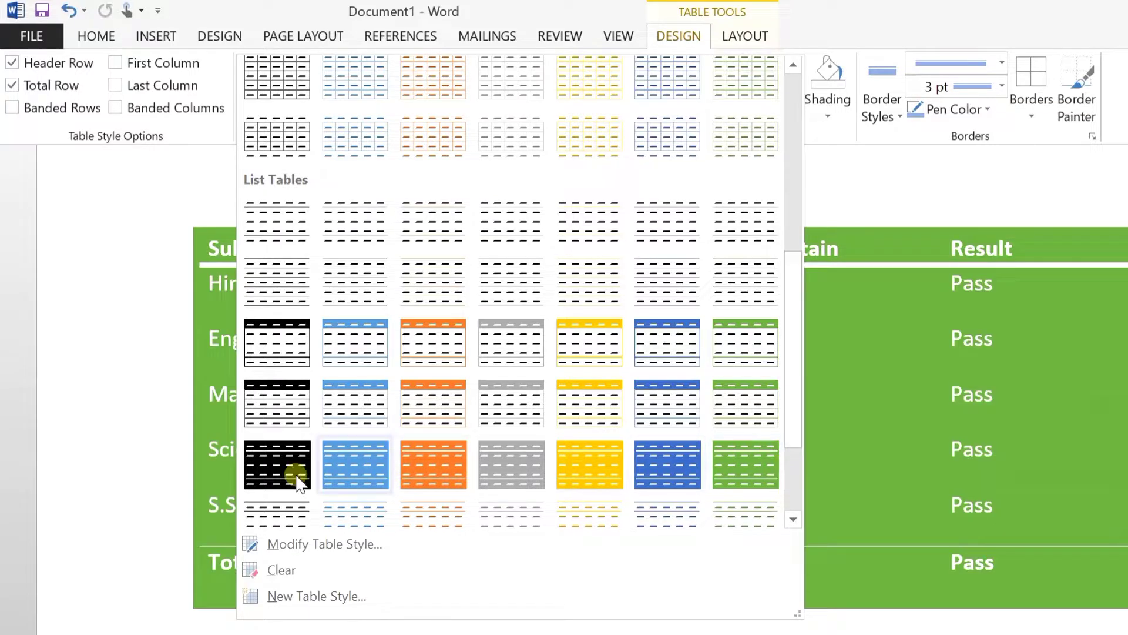
left_click(279, 473)
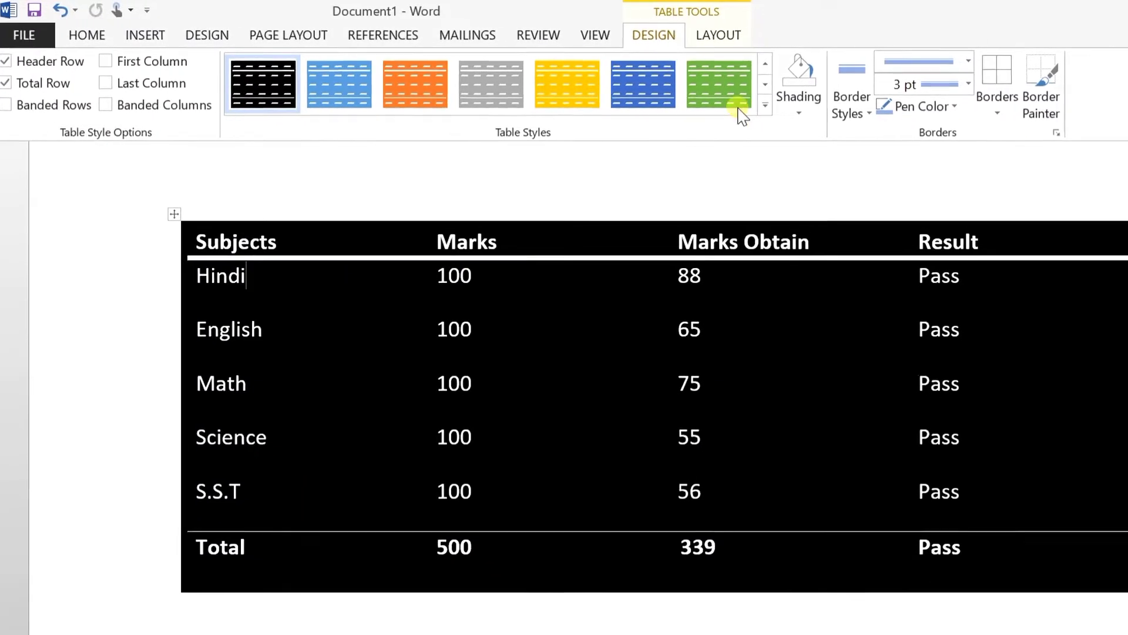
left_click(737, 105)
left_click(614, 82)
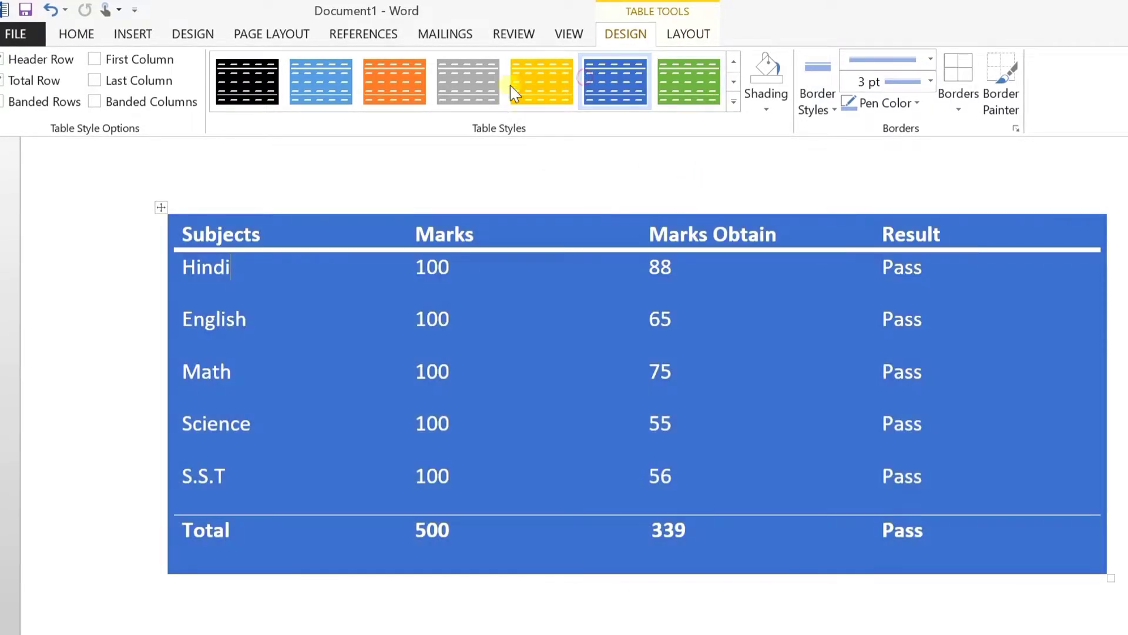
left_click(538, 79)
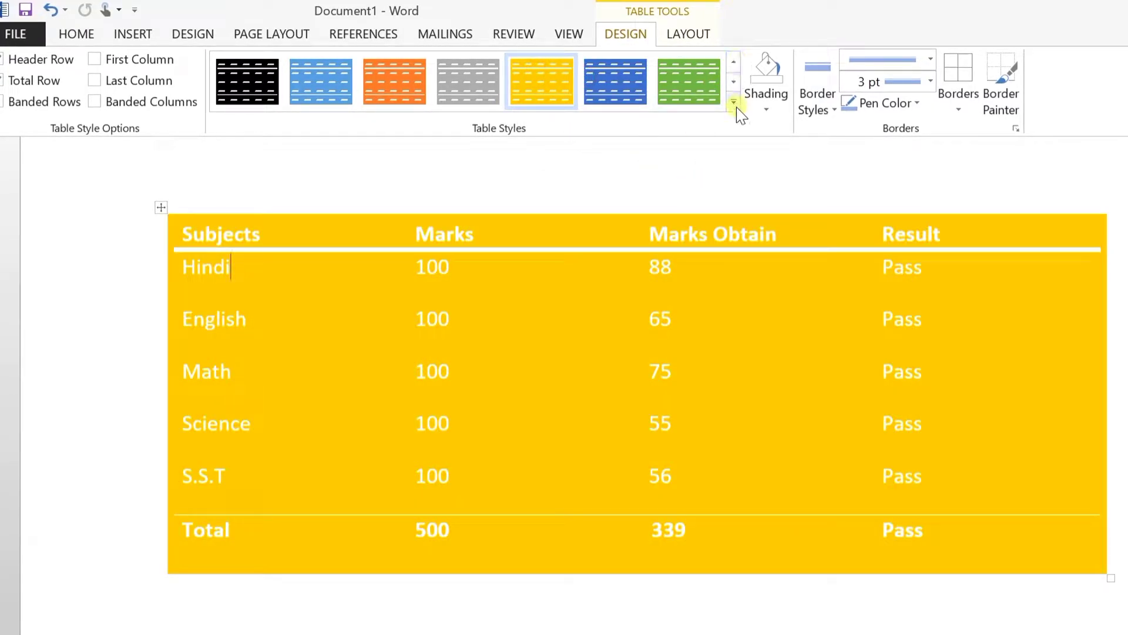
Apply the green grid table style with solid green header and total rows and a light green body
left_click(734, 102)
key("Escape")
left_click(686, 101)
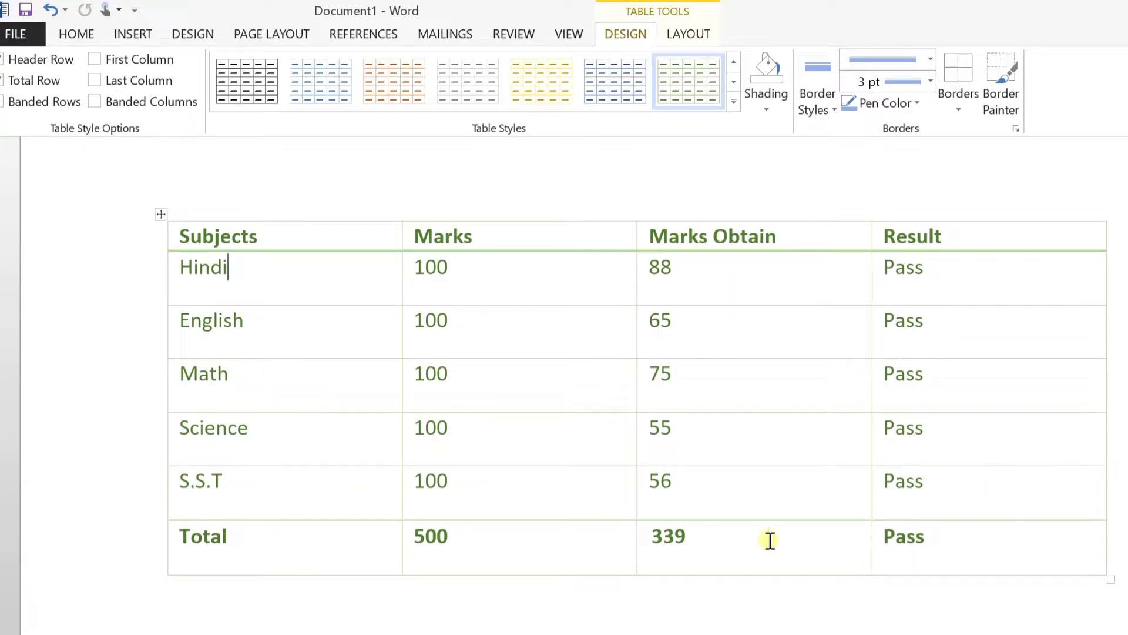
left_click(732, 62)
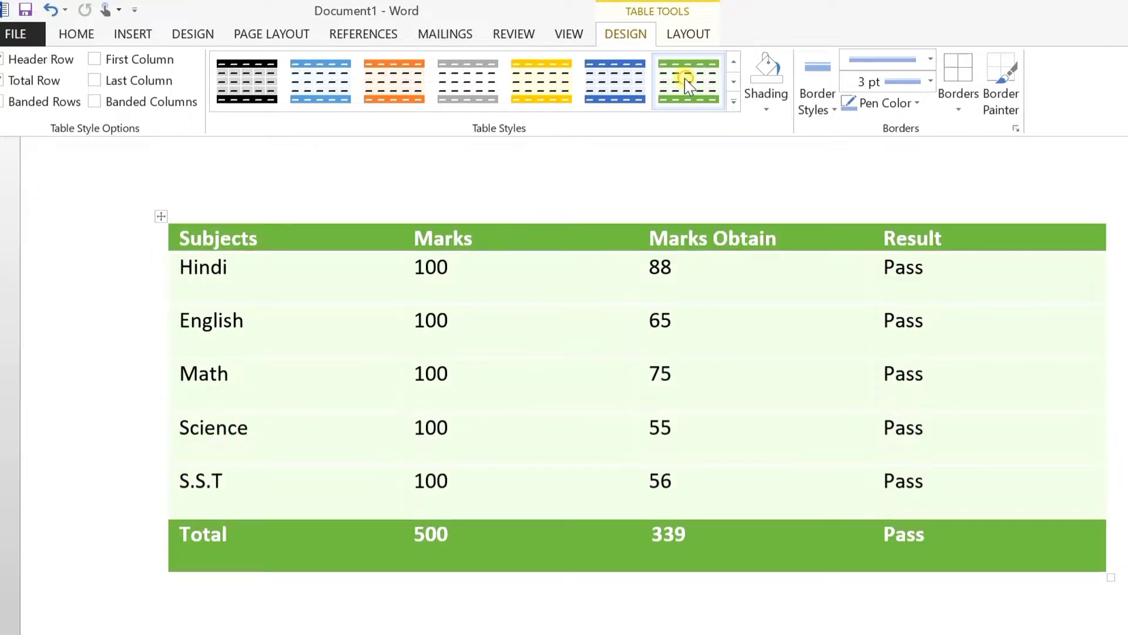
left_click(682, 79)
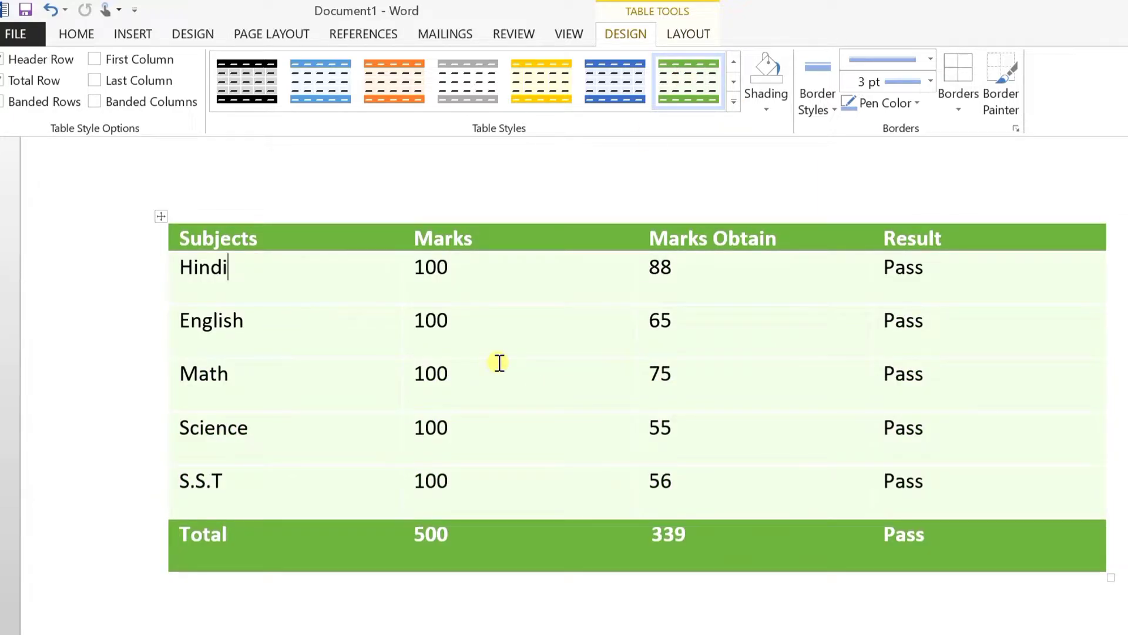
left_click(733, 102)
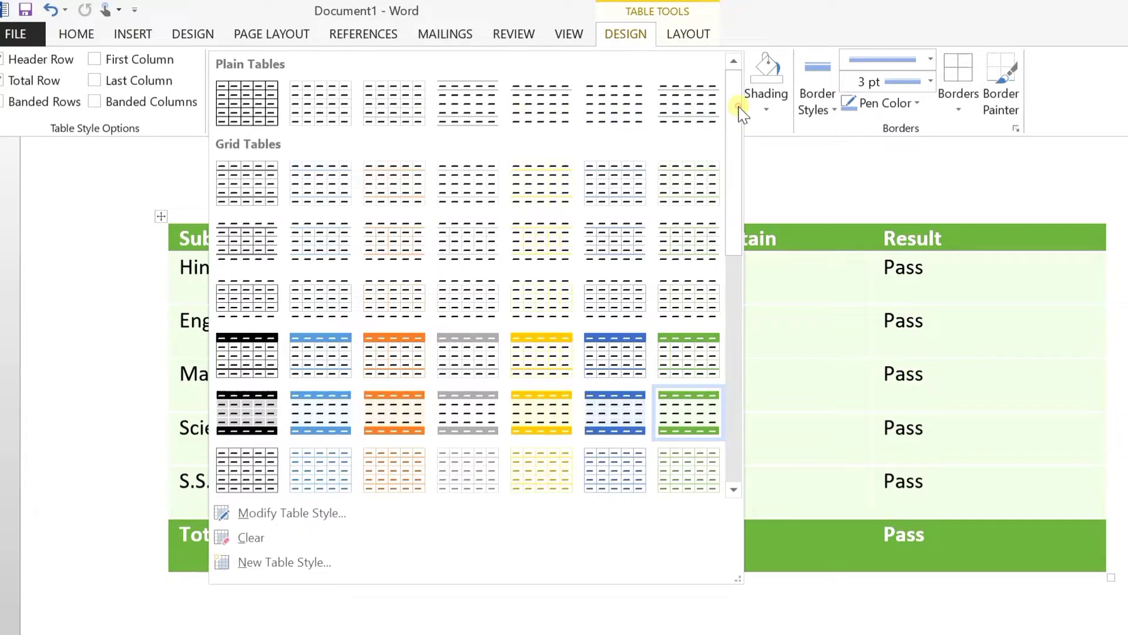
mouse_move(736, 151)
left_mouse_down()
mouse_move(740, 378)
mouse_move(733, 158)
left_mouse_up()
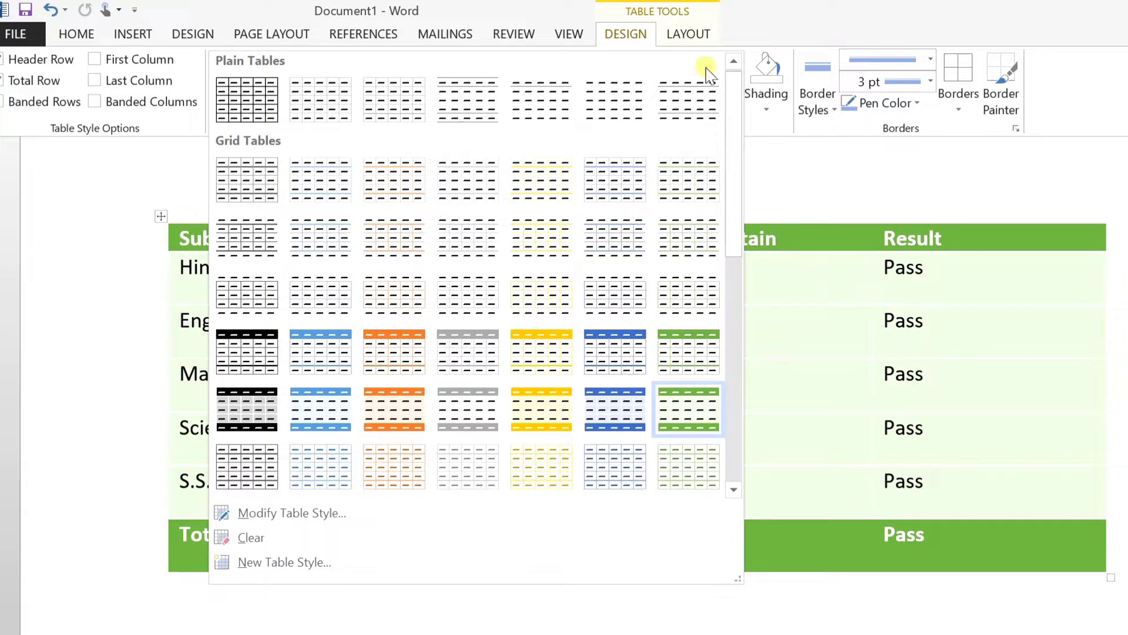
left_click(734, 61)
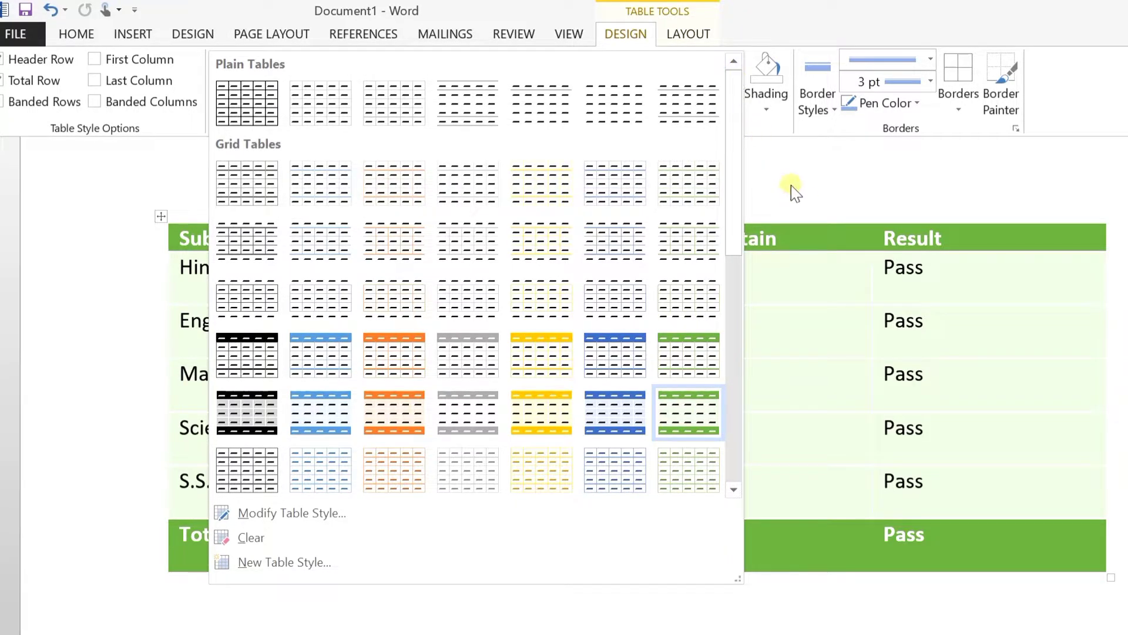
left_click(801, 235)
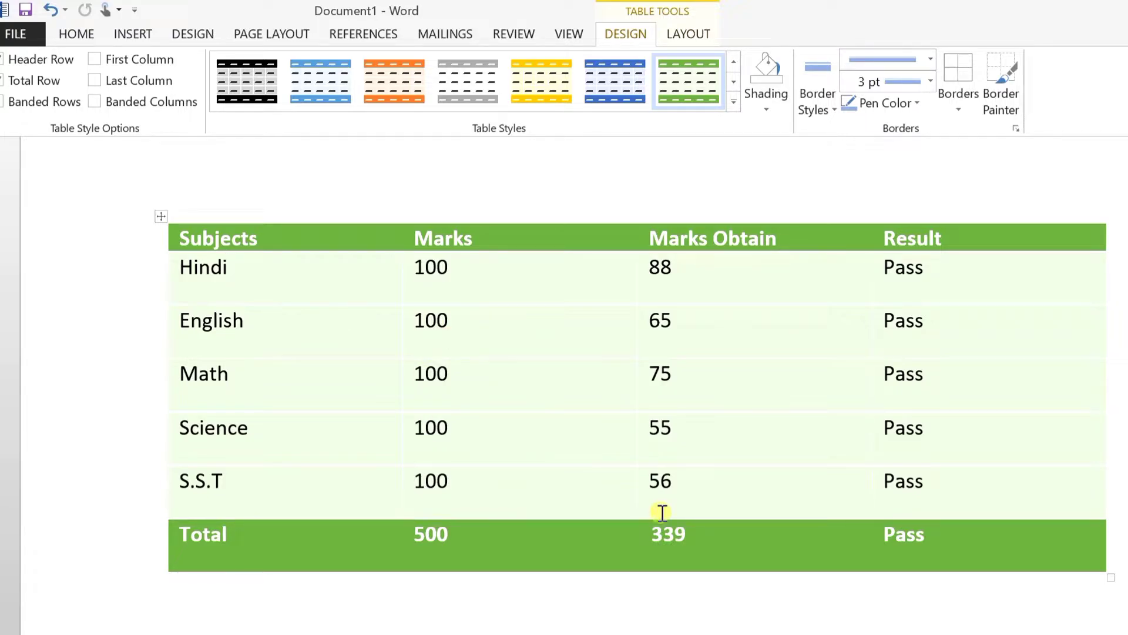
Replace "Pass" with "Fail" in the Result column of the S.S.T row
left_click(933, 488)
left_click_drag(903, 488, 884, 490)
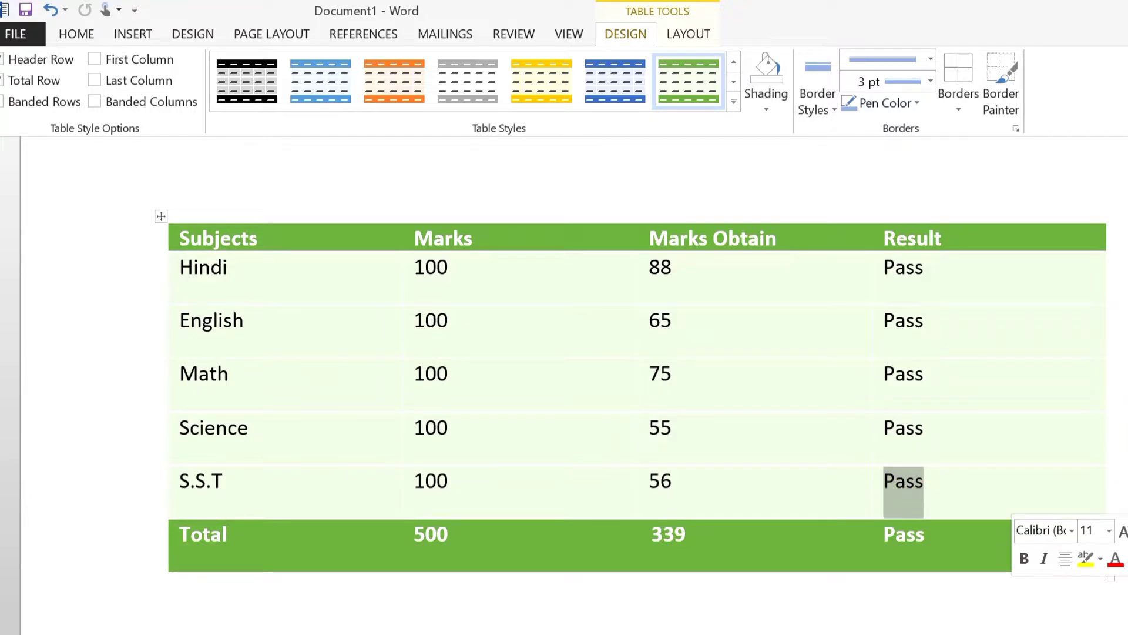
type("Fail")
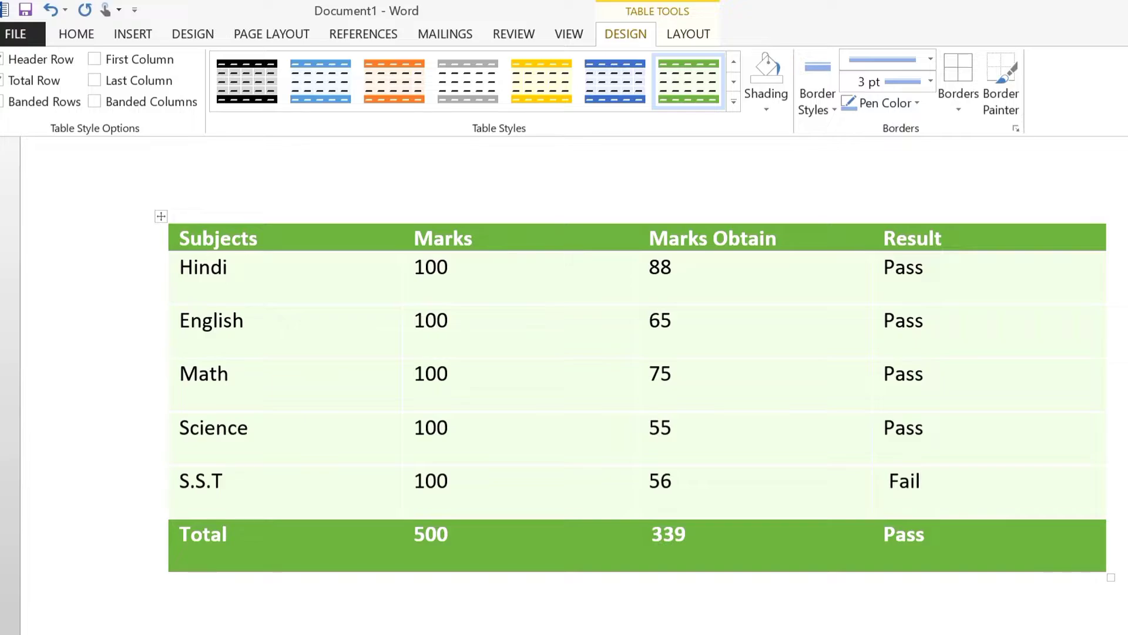
Shade the S.S.T row's "Fail" cell with the standard red color
left_click(1033, 436)
left_click(942, 499)
left_click(764, 110)
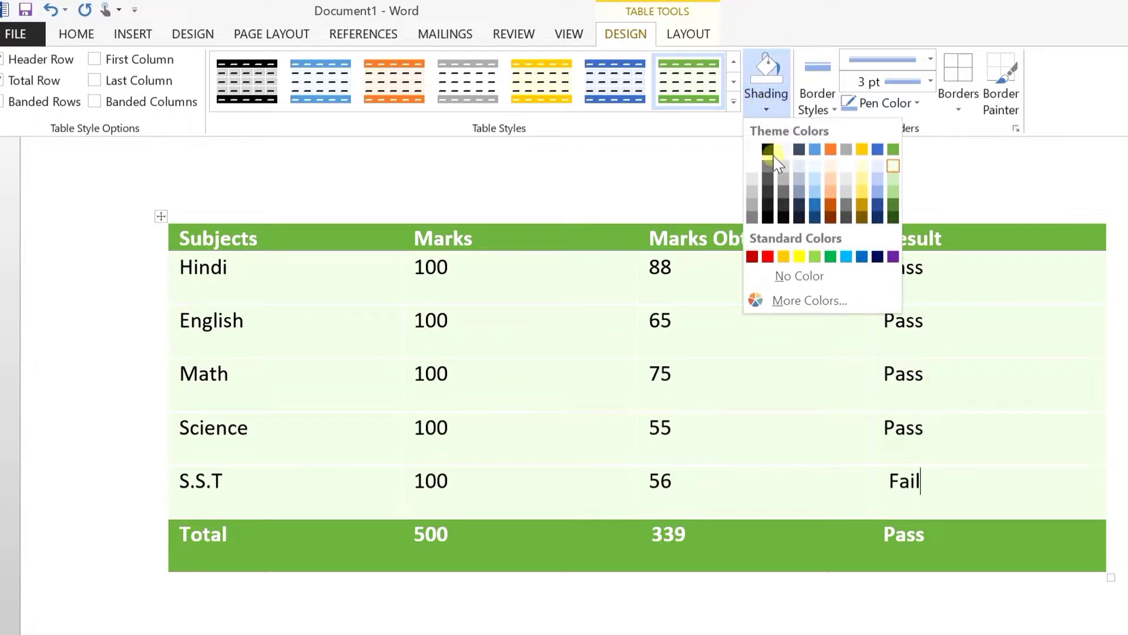
left_click(768, 257)
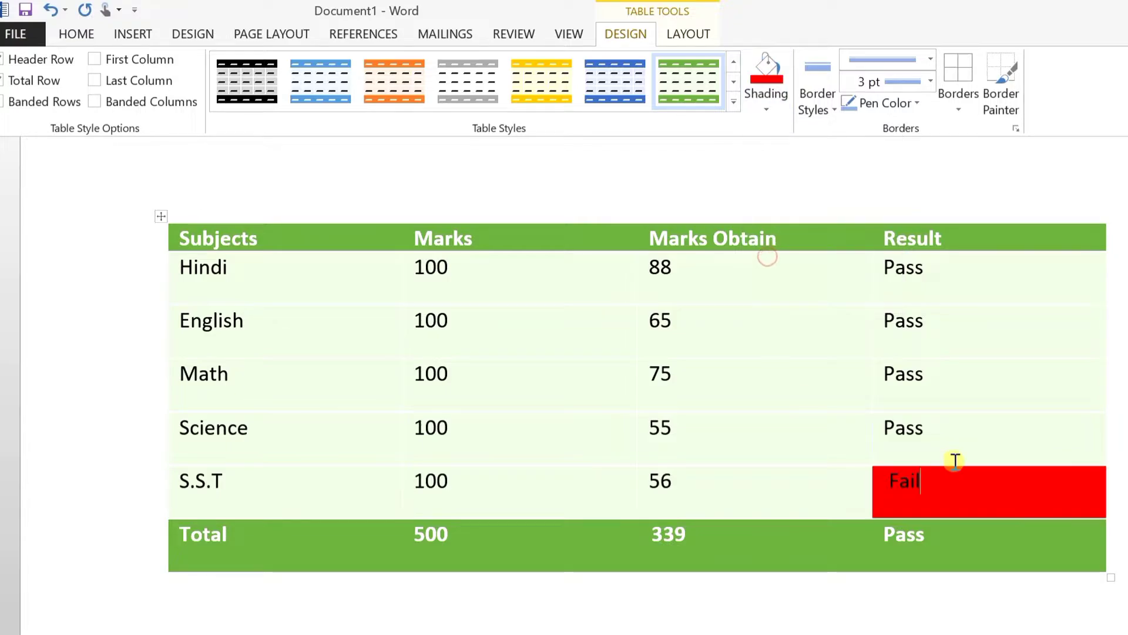
left_click(999, 427)
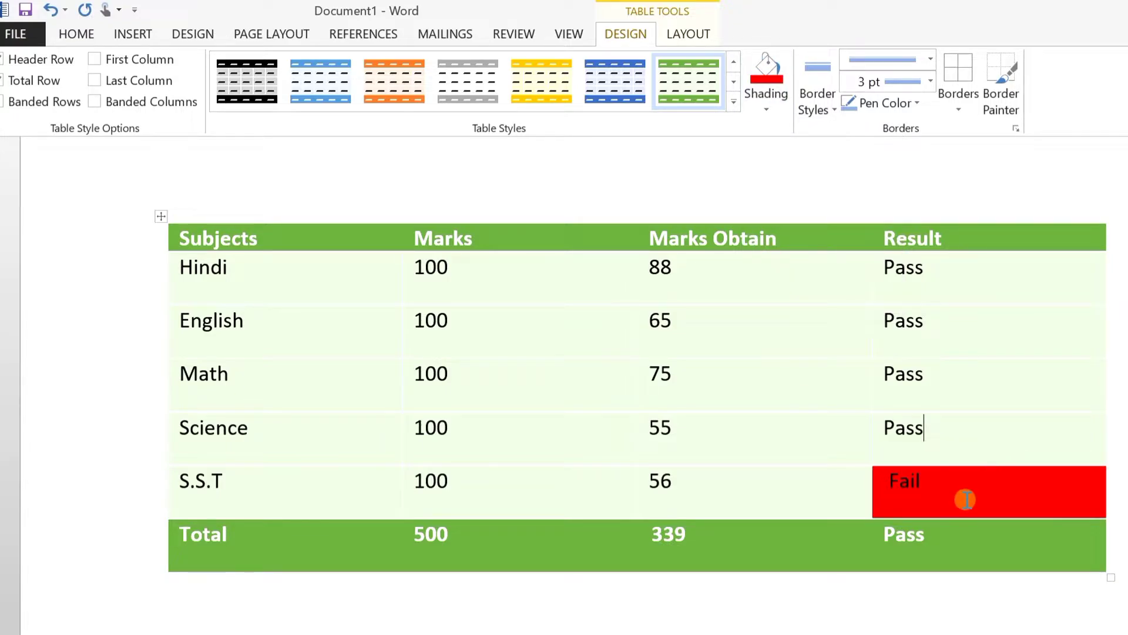
Try standard palette colors and a custom olive green, RGB 100, 117, 45, for shading the S.S.T row's "Fail" cell
left_click(995, 479)
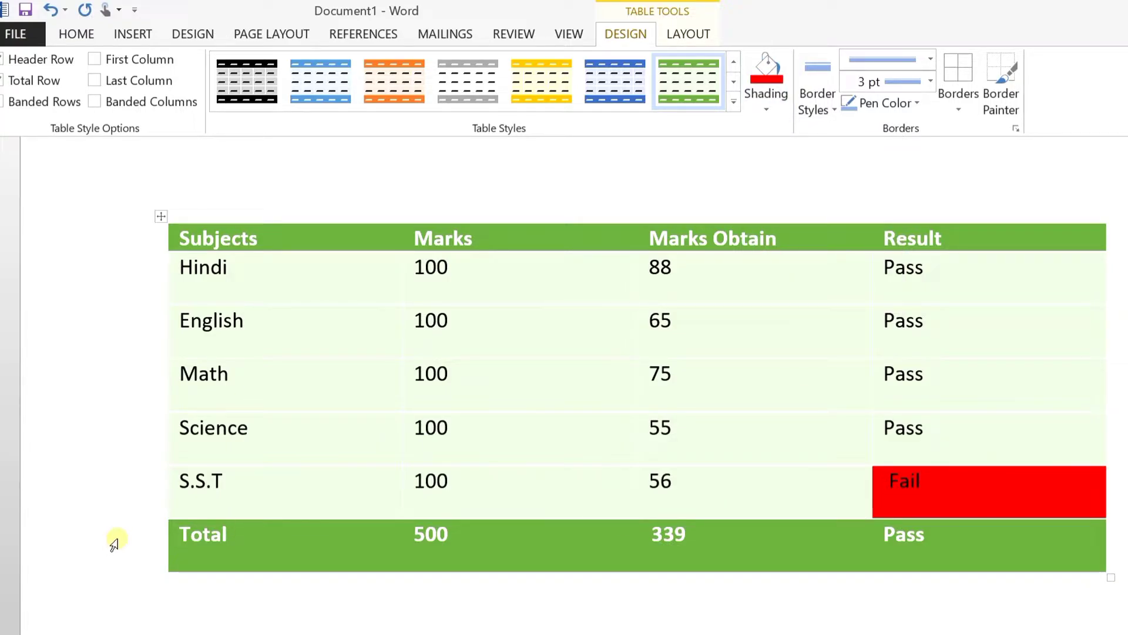
left_click(947, 477)
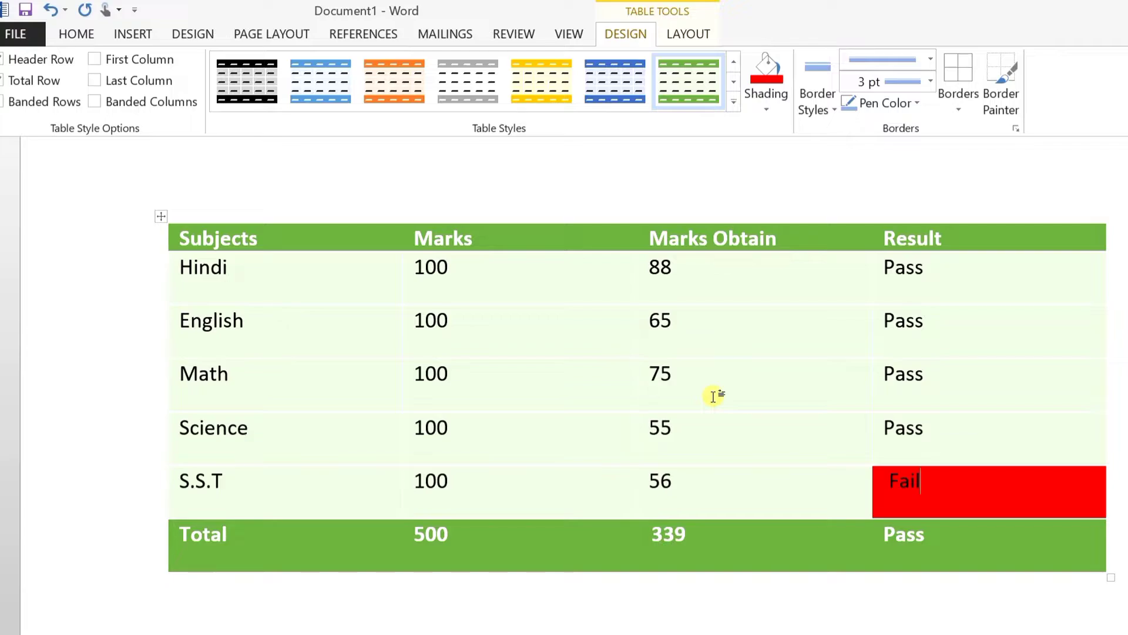
left_click(765, 108)
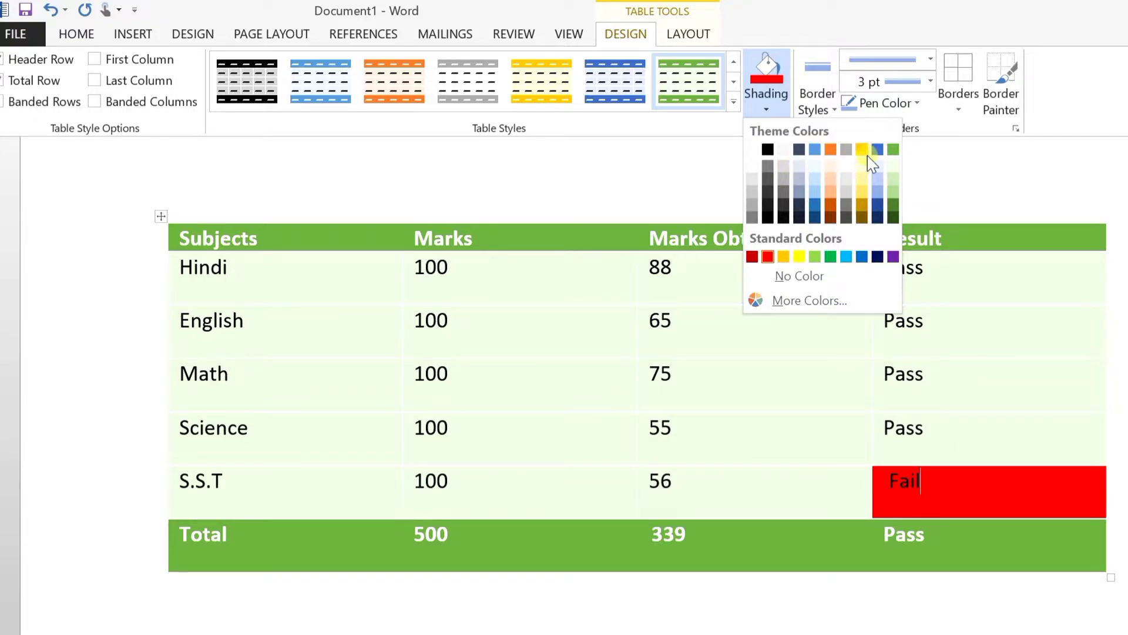
left_click(831, 302)
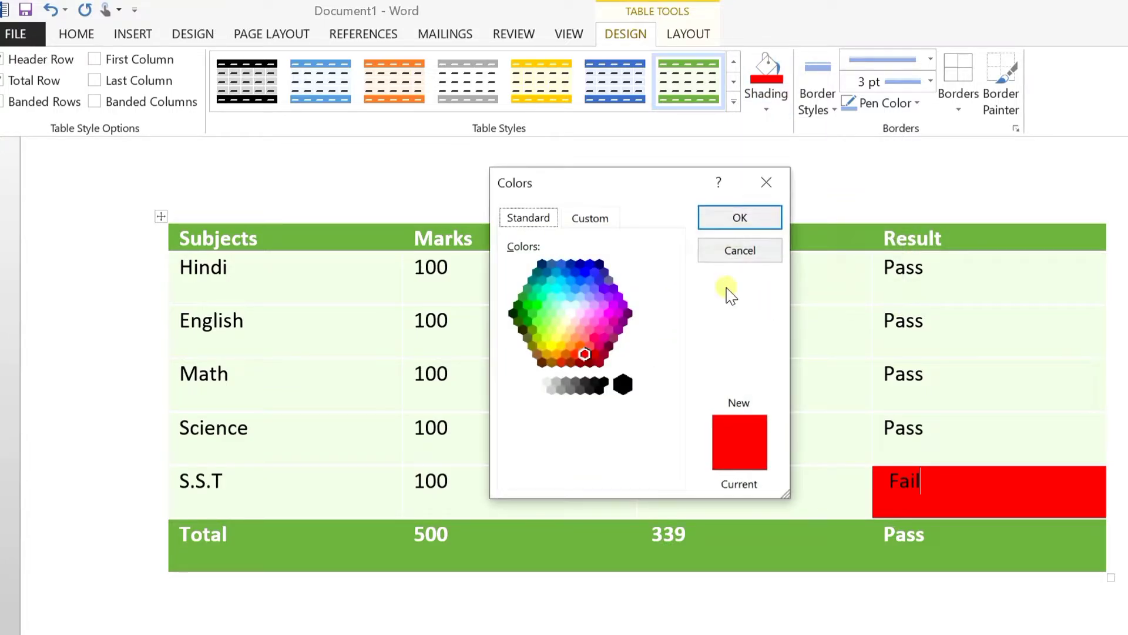
left_click(607, 278)
left_click(571, 320)
left_click(542, 296)
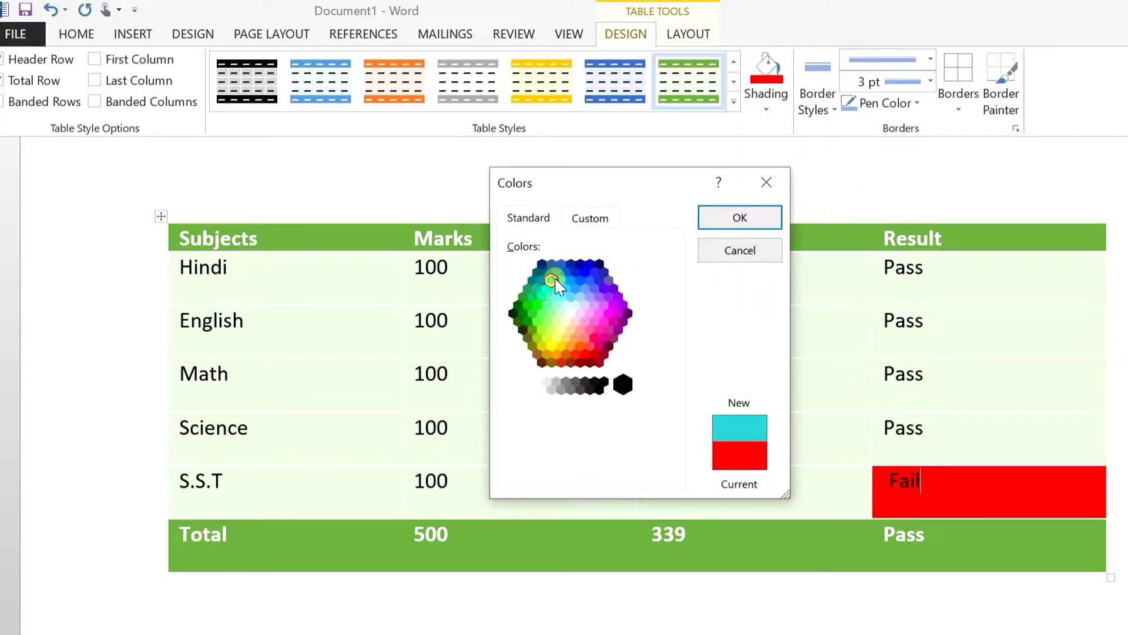
left_click(580, 265)
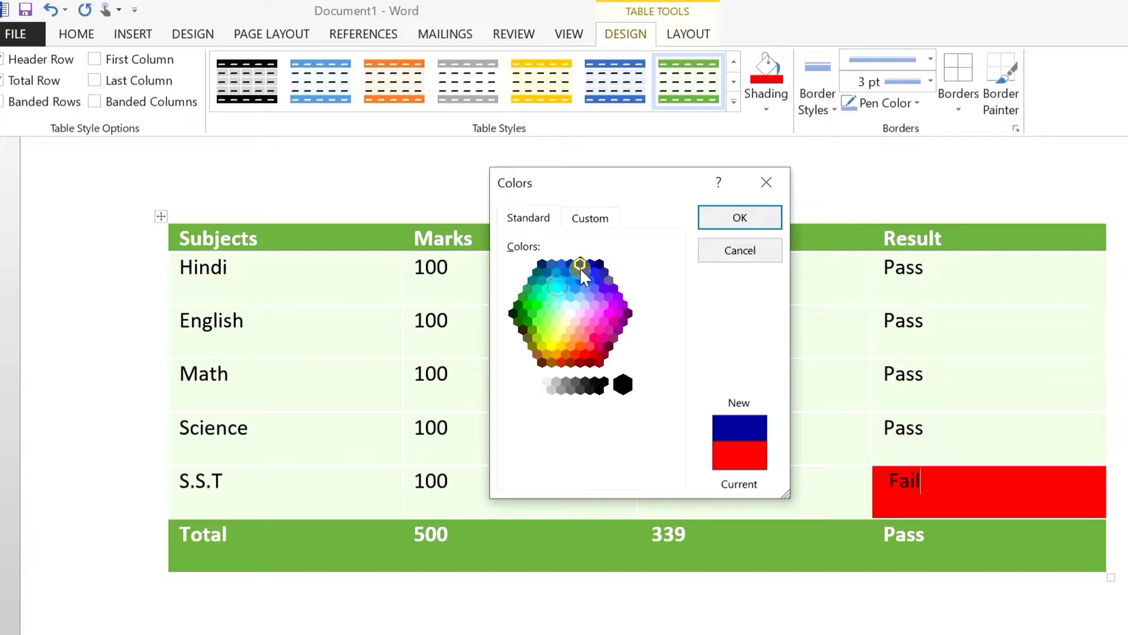
left_click(590, 220)
left_click_drag(594, 267, 538, 308)
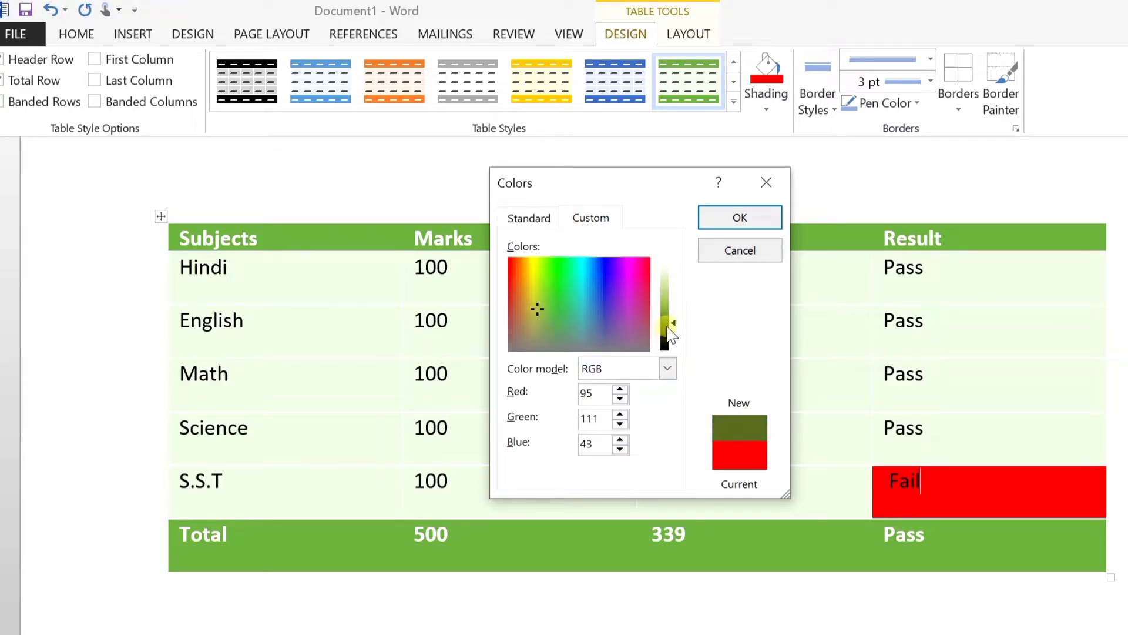
mouse_move(668, 326)
left_mouse_down()
mouse_move(670, 297)
mouse_move(670, 322)
left_mouse_up()
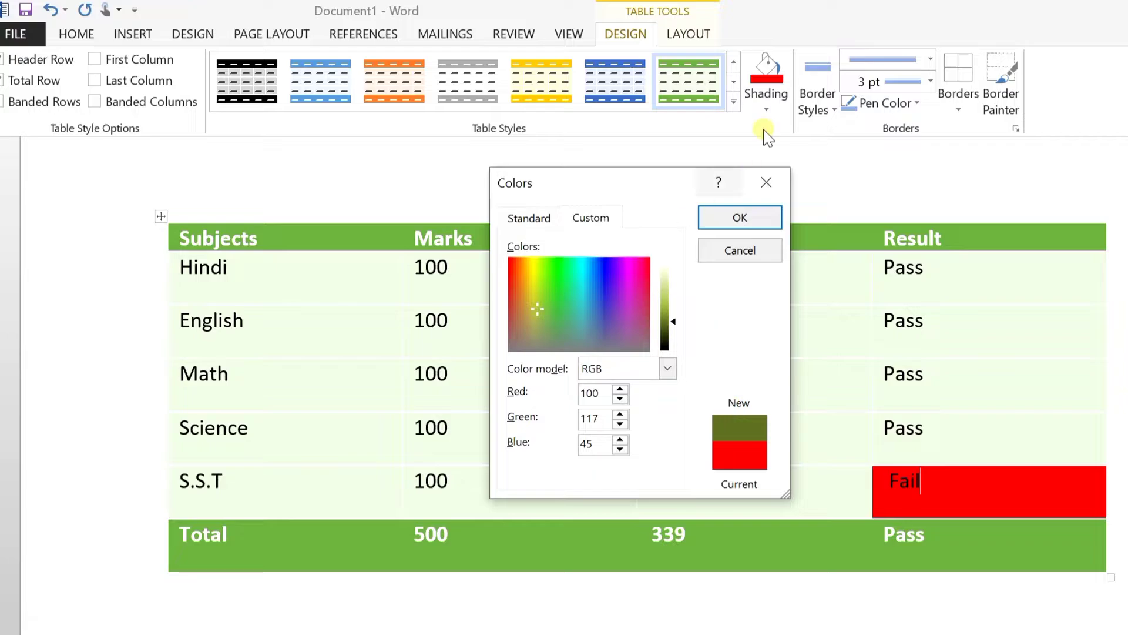
key("Escape")
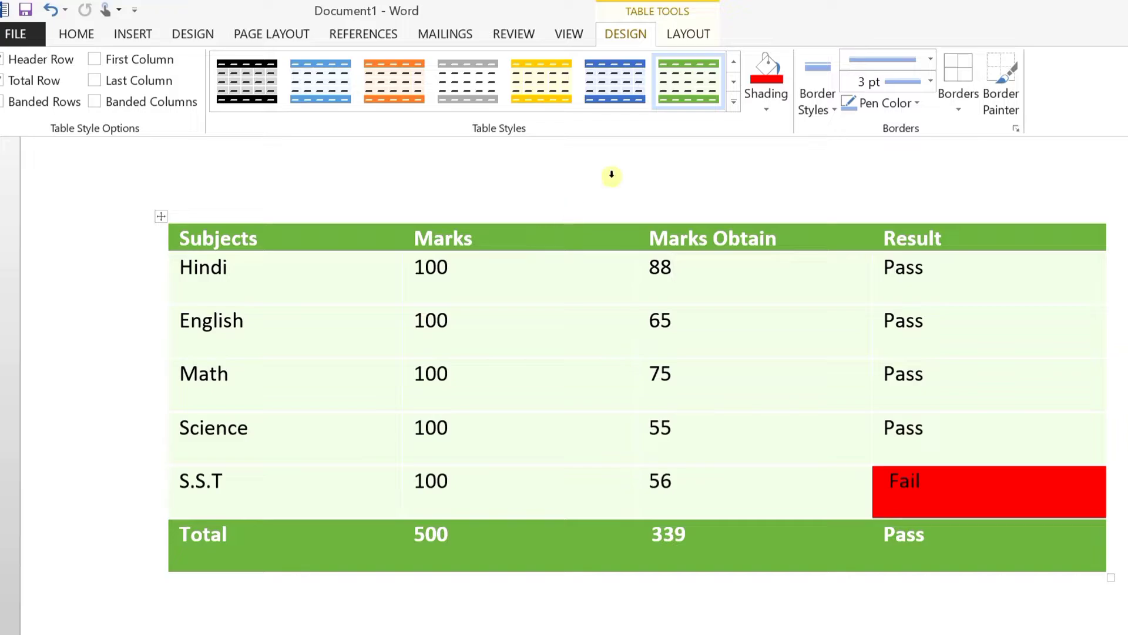
Paint all four edges of the "English" cell with the solid orange 1 ½ pt theme border style
left_click(814, 111)
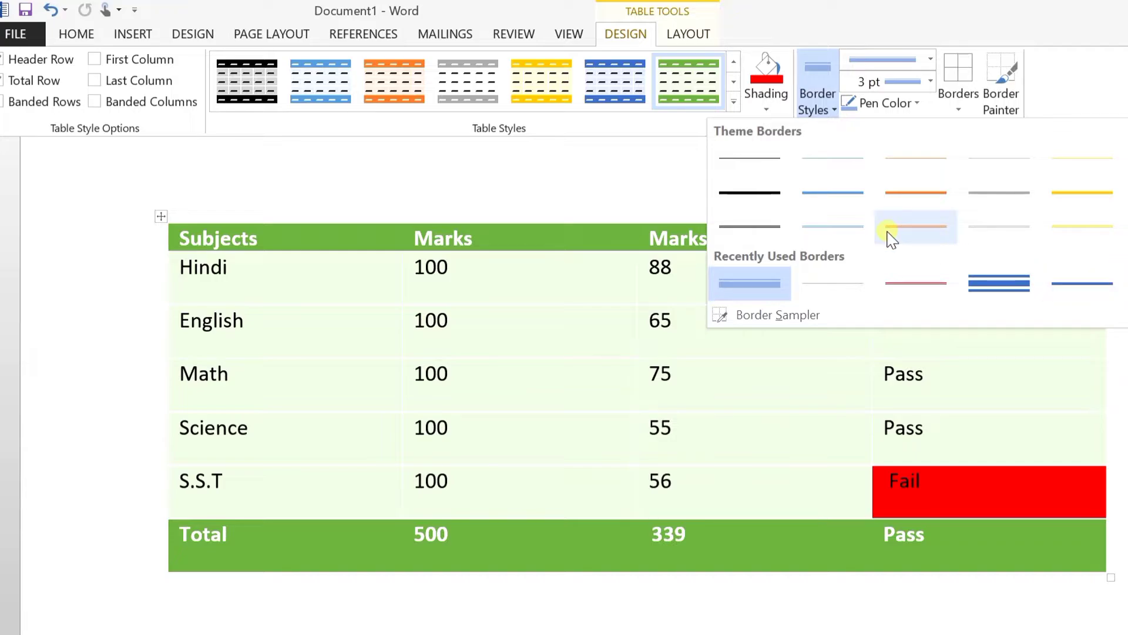
left_click(912, 206)
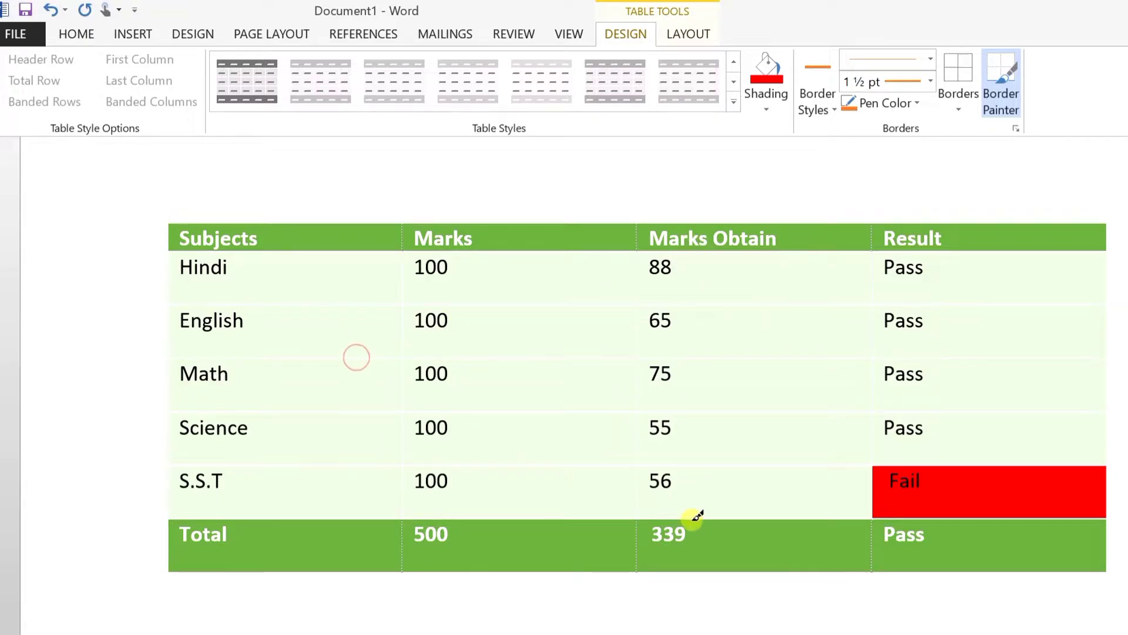
left_click(357, 357)
left_click(373, 304)
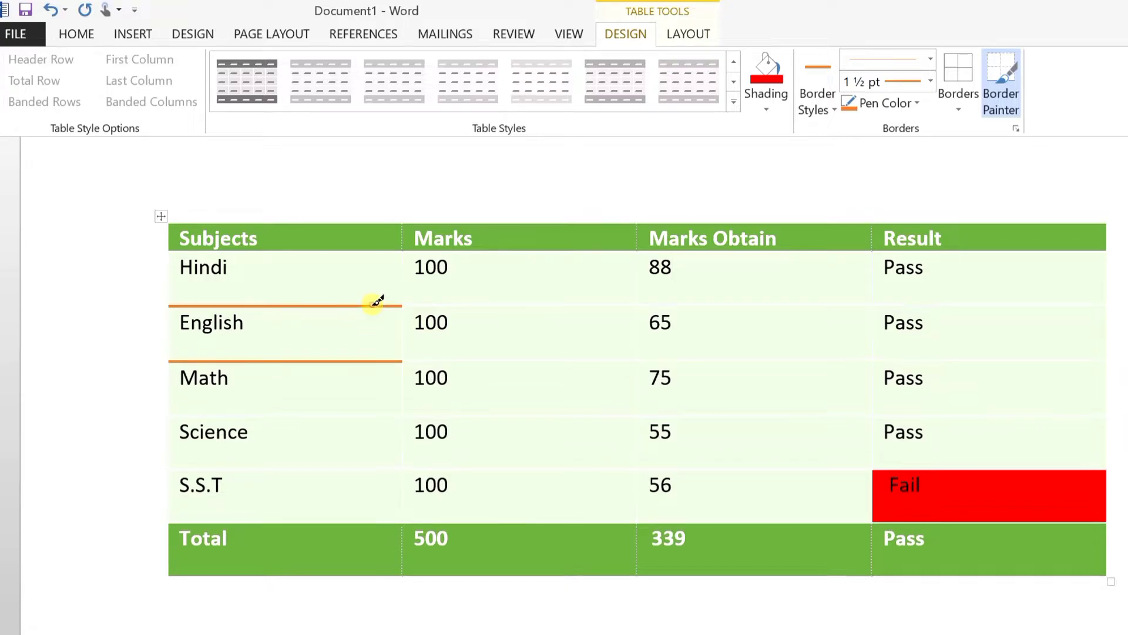
left_click(405, 333)
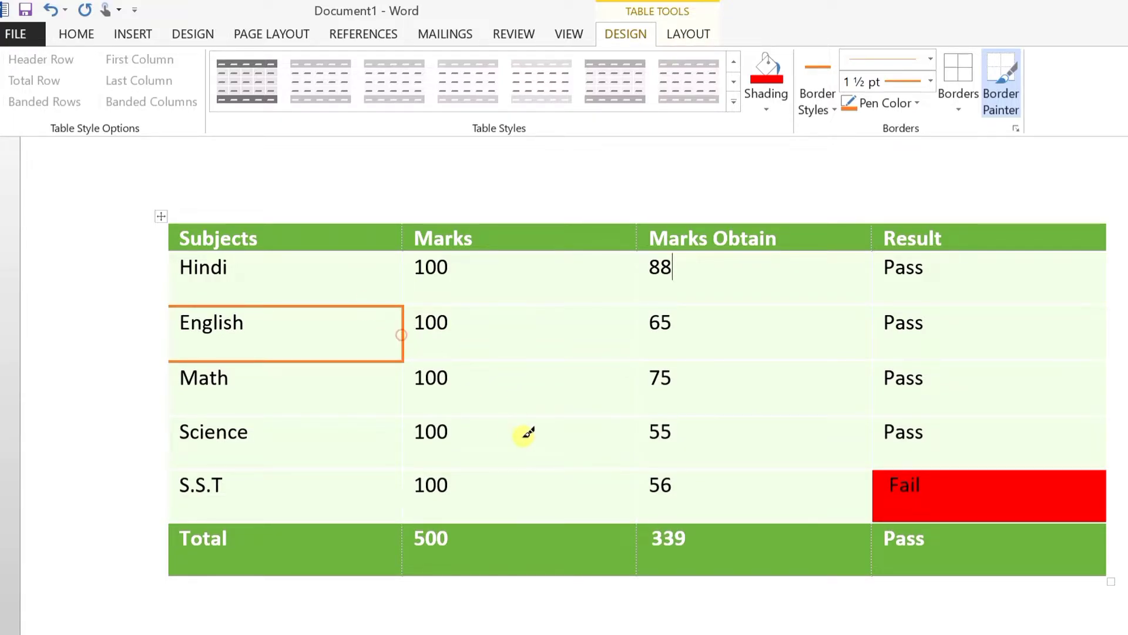
left_click(171, 333)
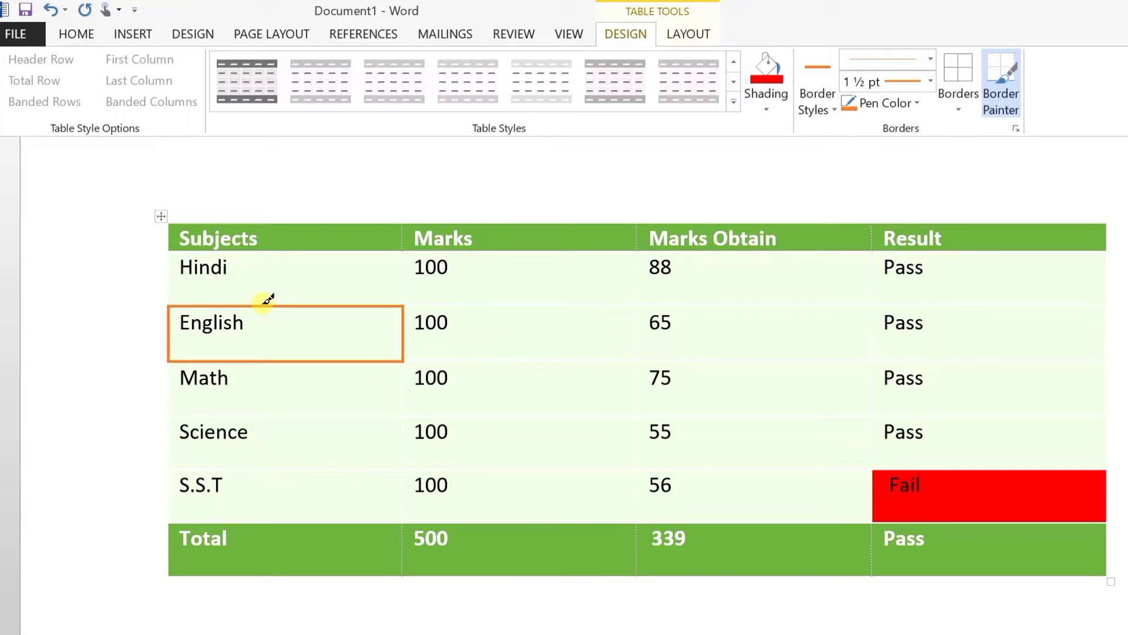
Extend the orange 1 ½ pt border around the Marks cell in the English row
left_click(495, 302)
left_click(500, 355)
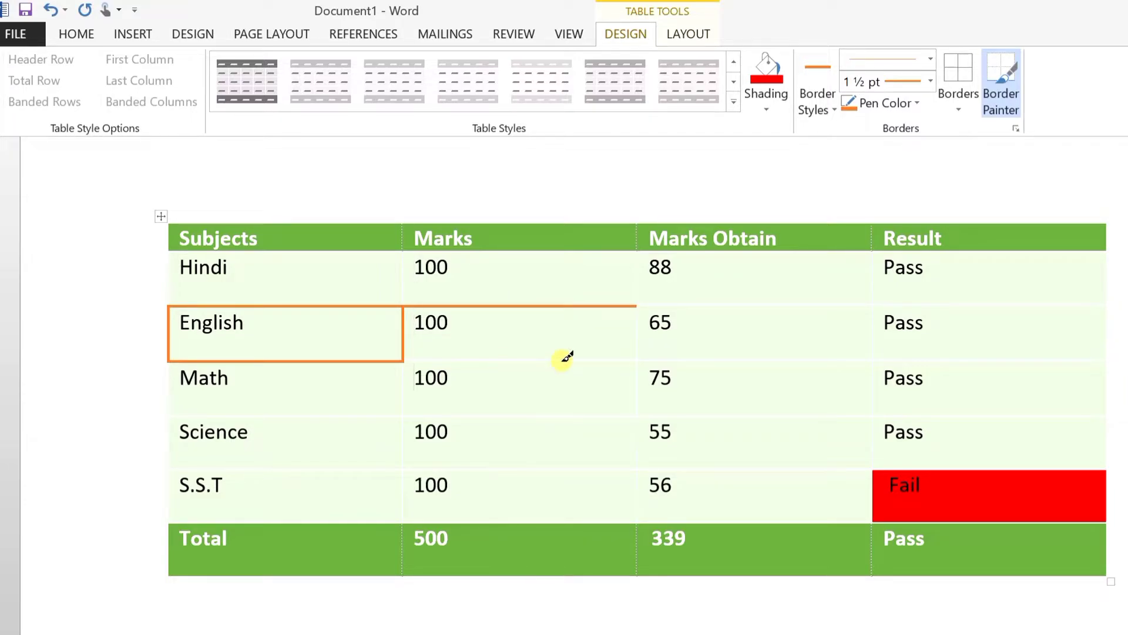
left_click(561, 360)
left_click(639, 338)
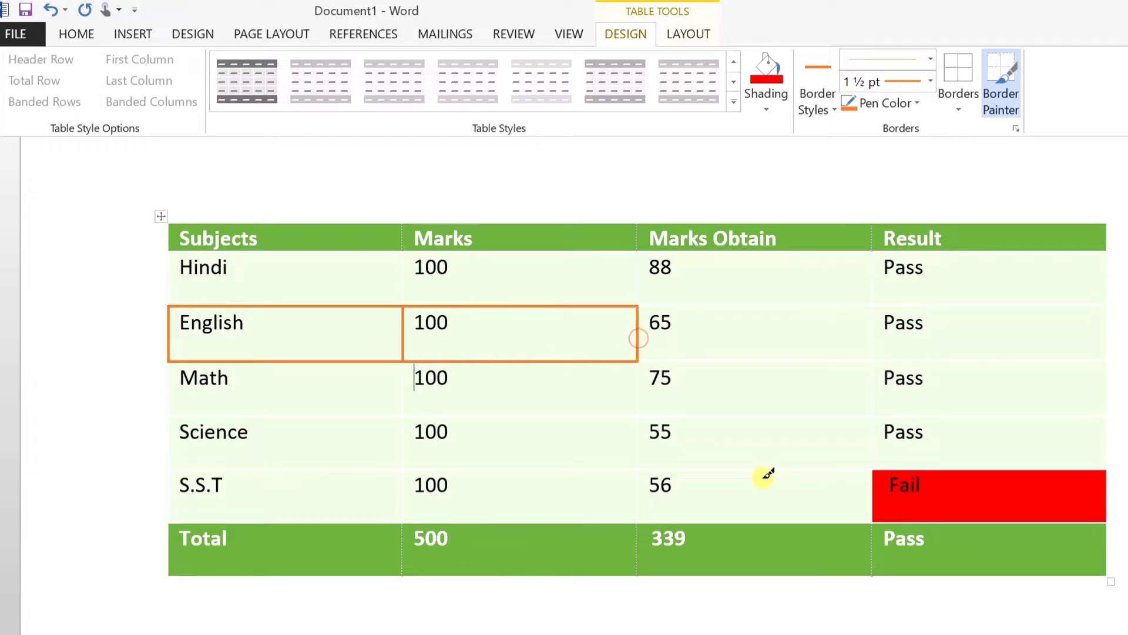
Undo all the orange borders painted around the first two cells of the English row
left_click(817, 107)
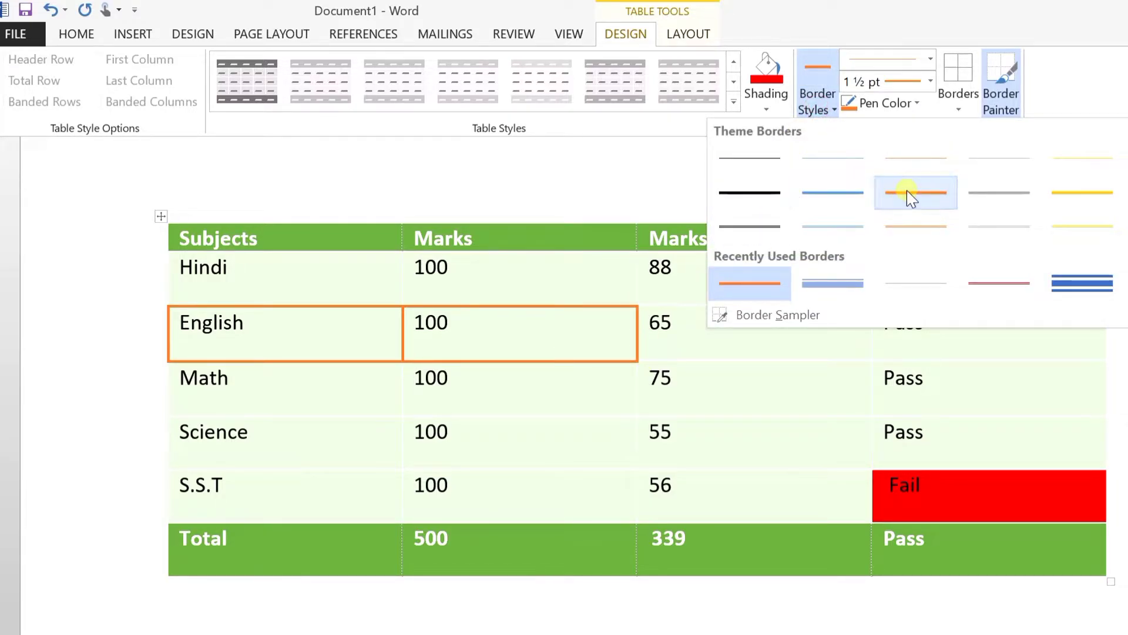
left_click(813, 109)
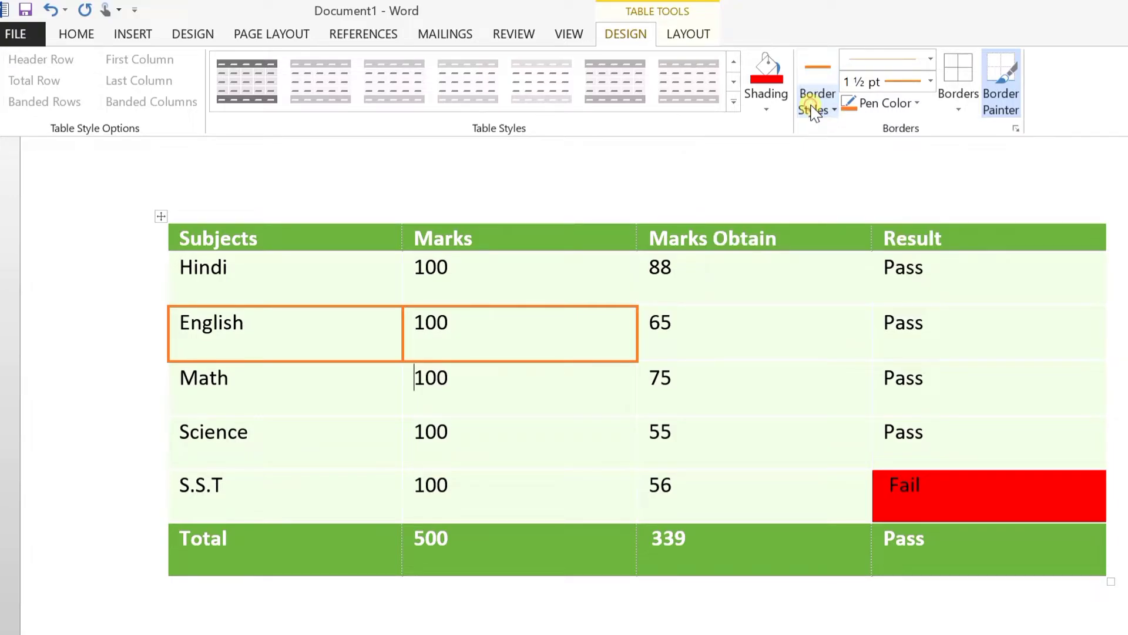
key("ctrl+z")
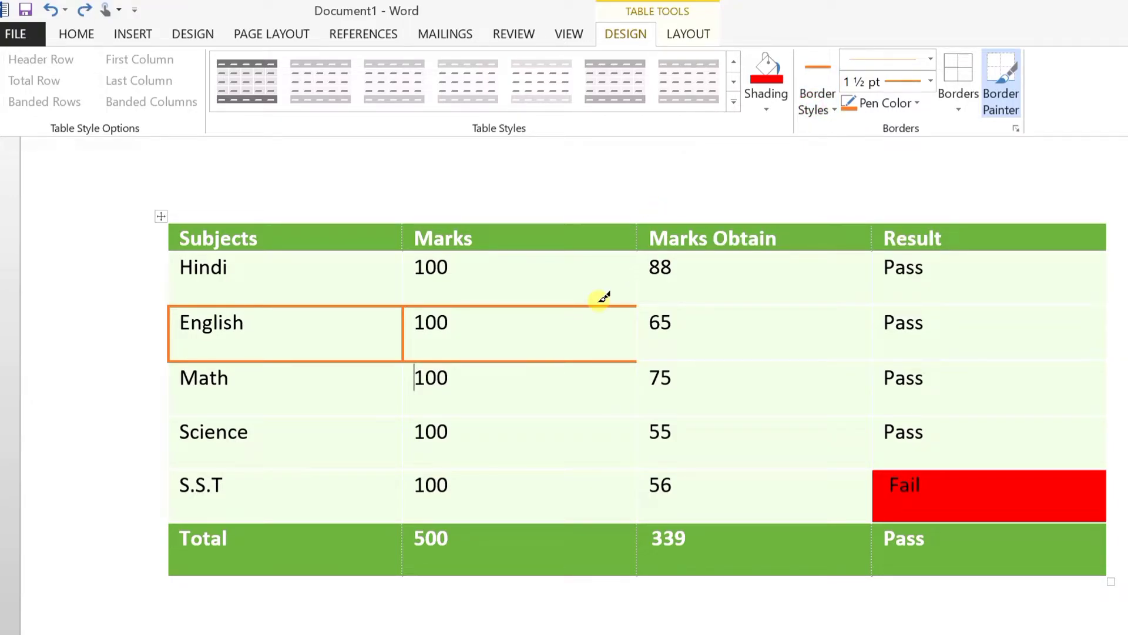
key("ctrl+z")
key("ctrl+z")
key("ctrl+z")
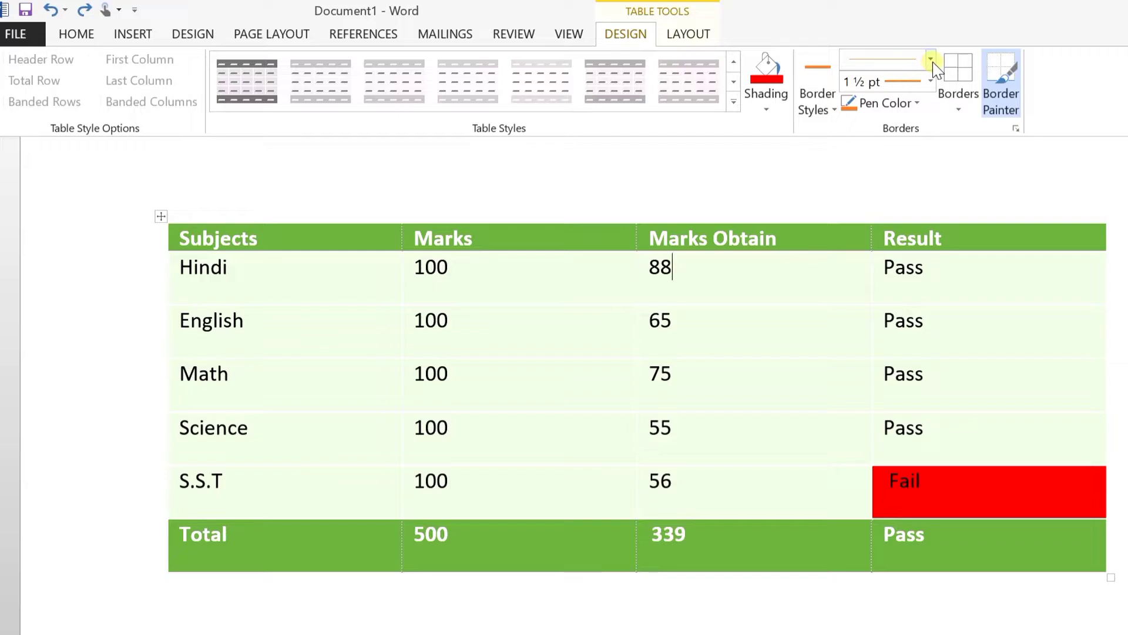
Set the border line style to the diagonally striped line
left_click(931, 58)
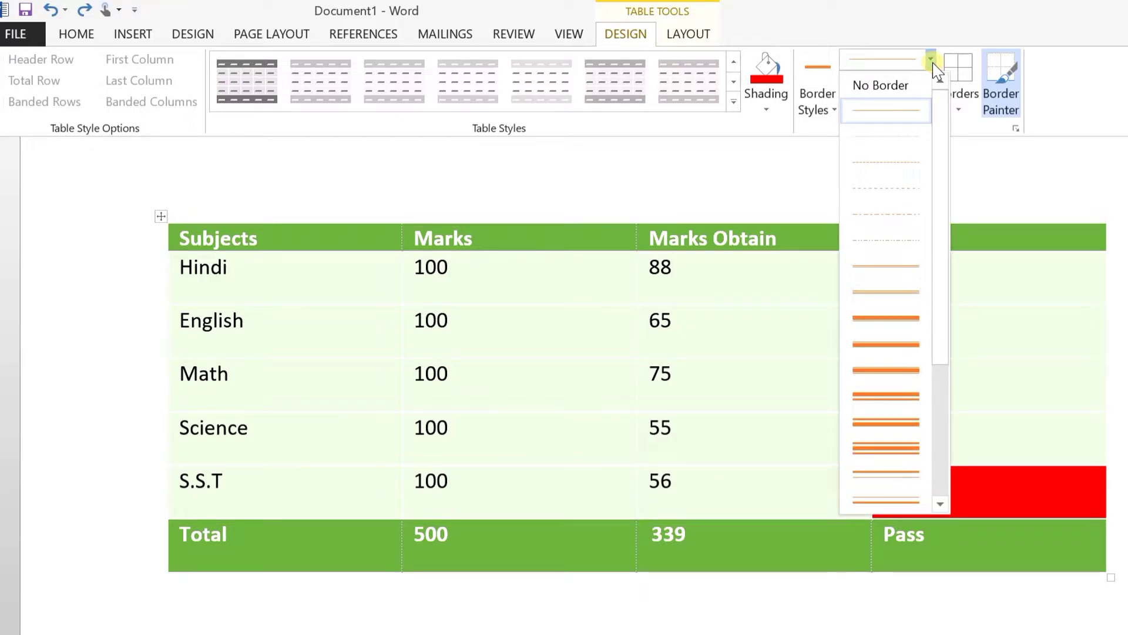
left_click_drag(943, 127, 942, 126)
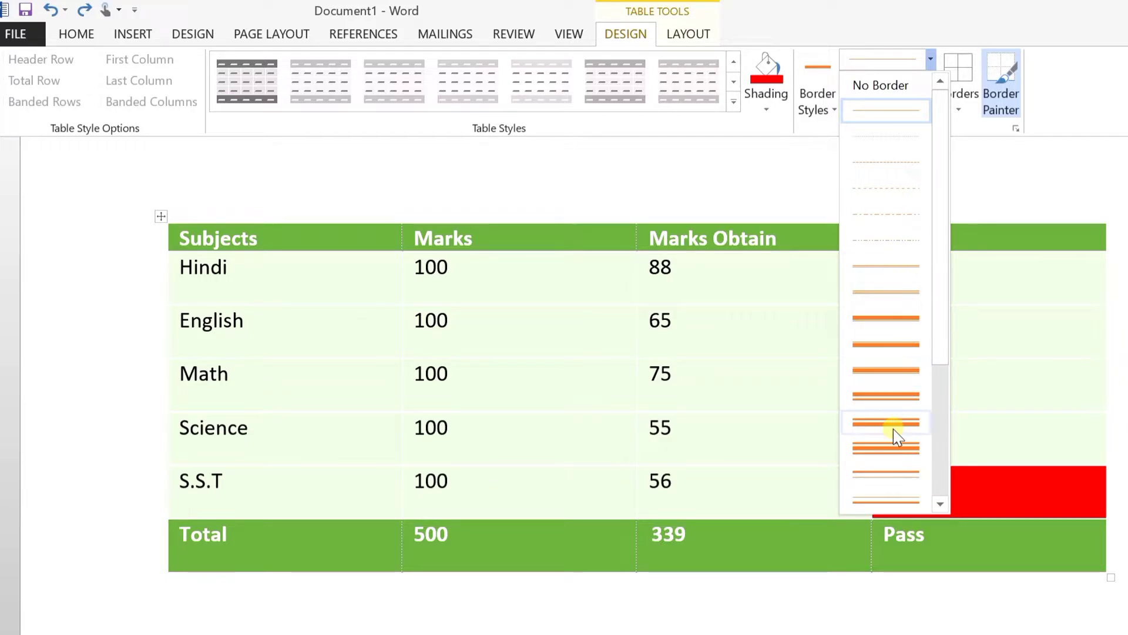
mouse_move(938, 332)
left_mouse_down()
mouse_move(941, 305)
mouse_move(937, 461)
left_mouse_up()
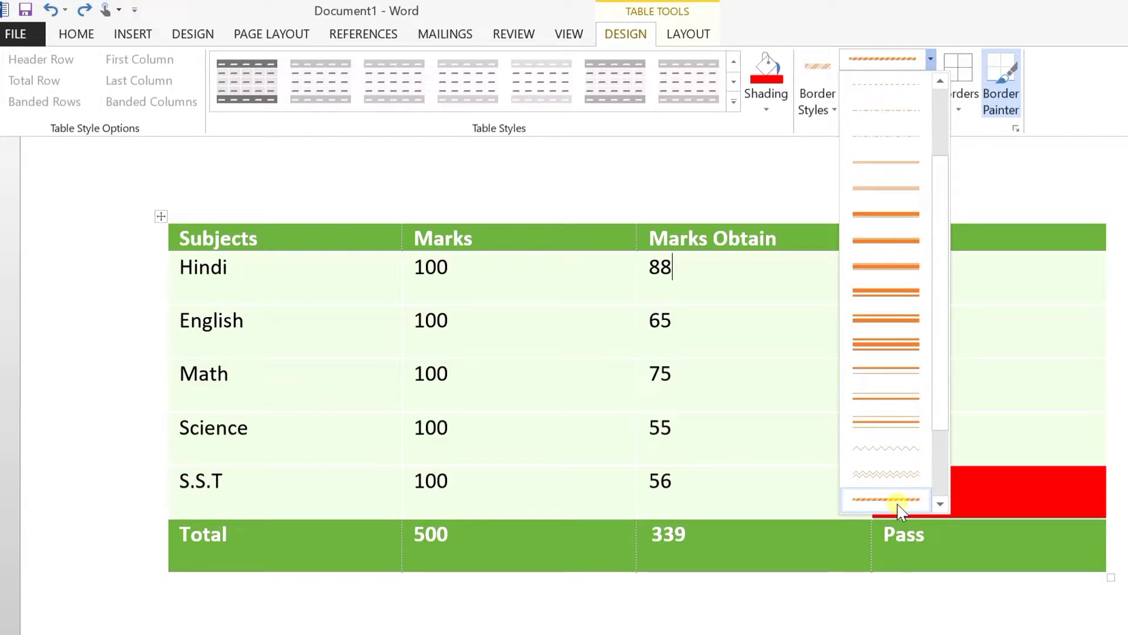
left_click(897, 500)
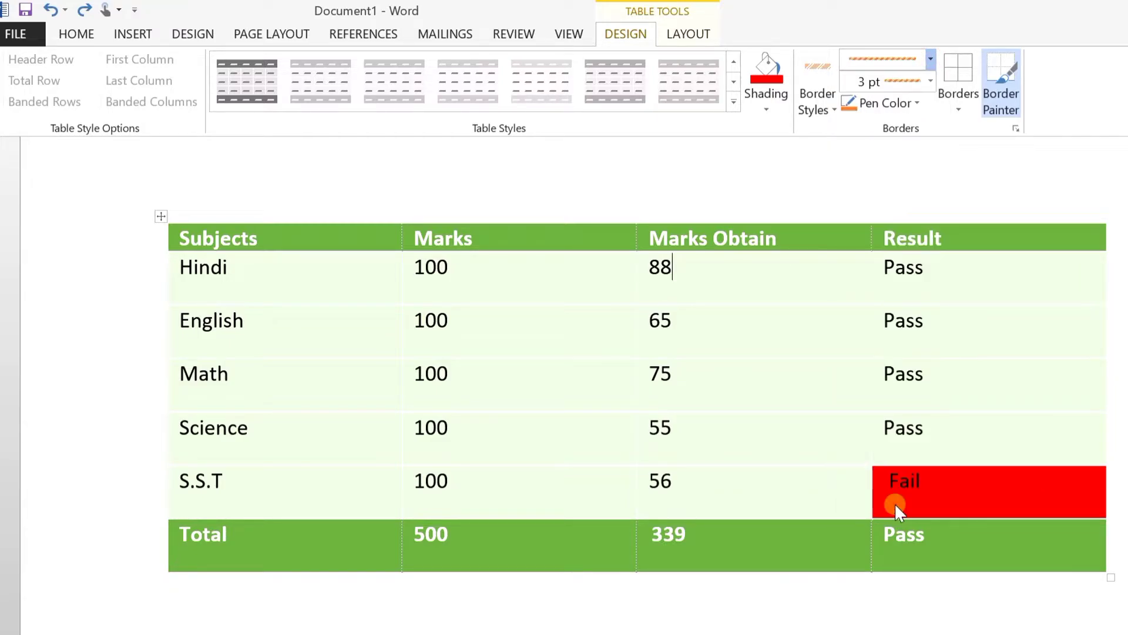
Configure the border pen with a thin-and-thick double line style, 1 pt weight and the standard dark blue color
left_click(931, 82)
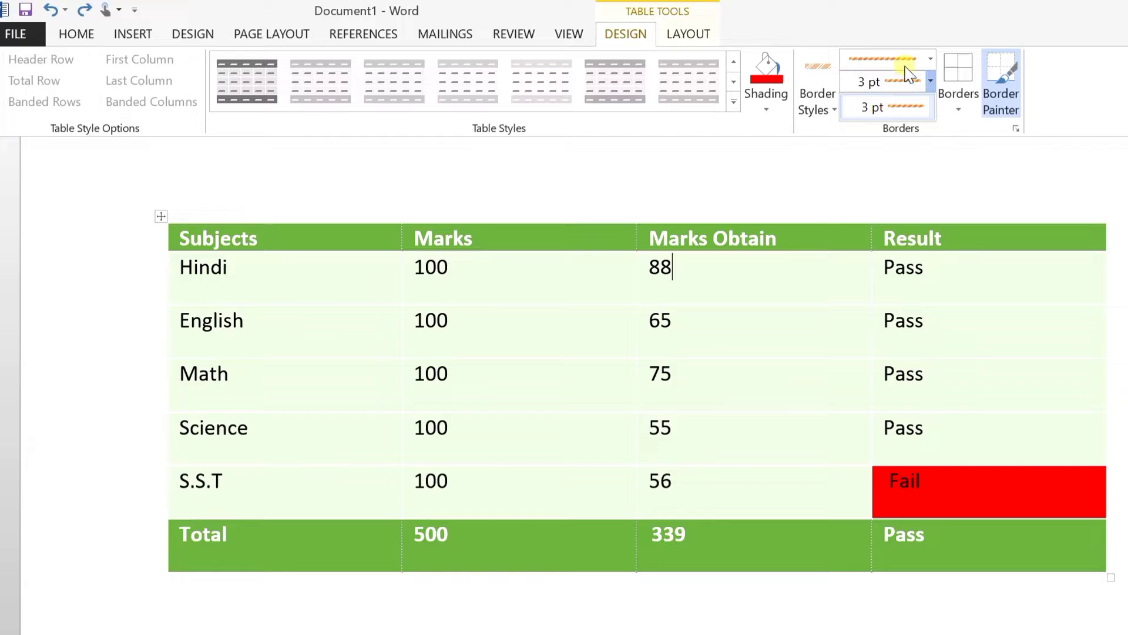
left_click(931, 58)
scroll(944, 139, "down", 3)
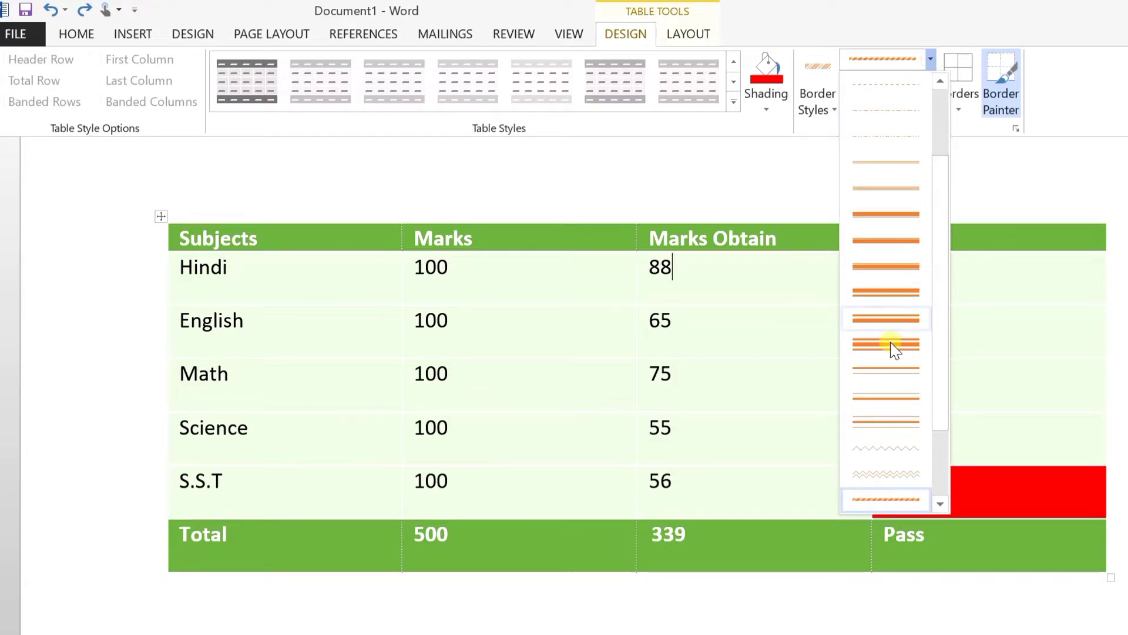
left_click(883, 422)
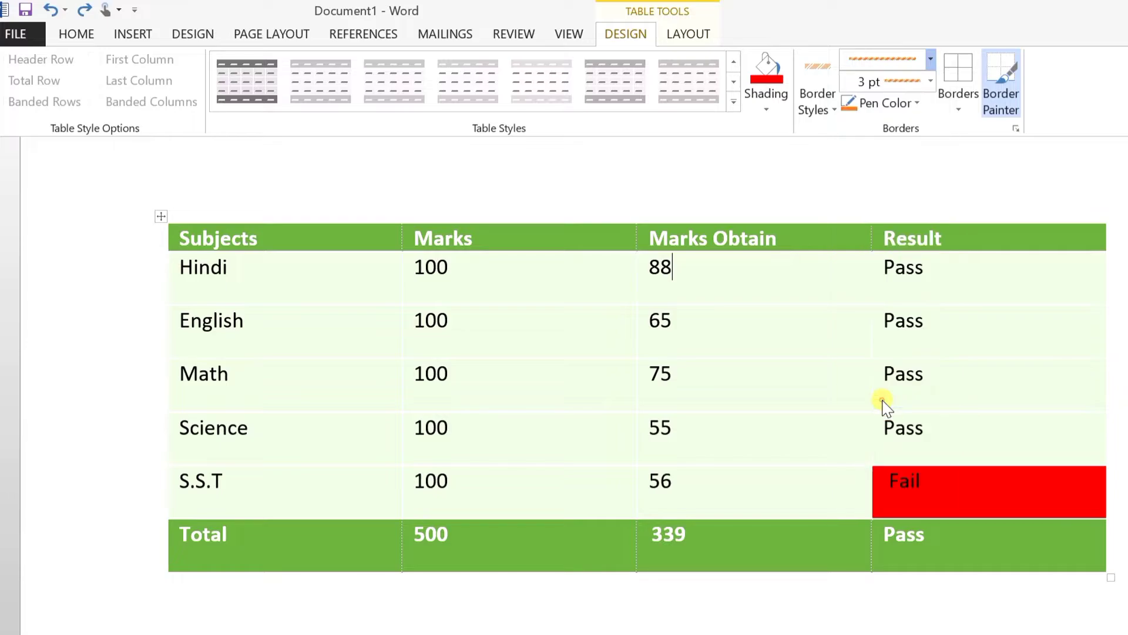
left_click(930, 83)
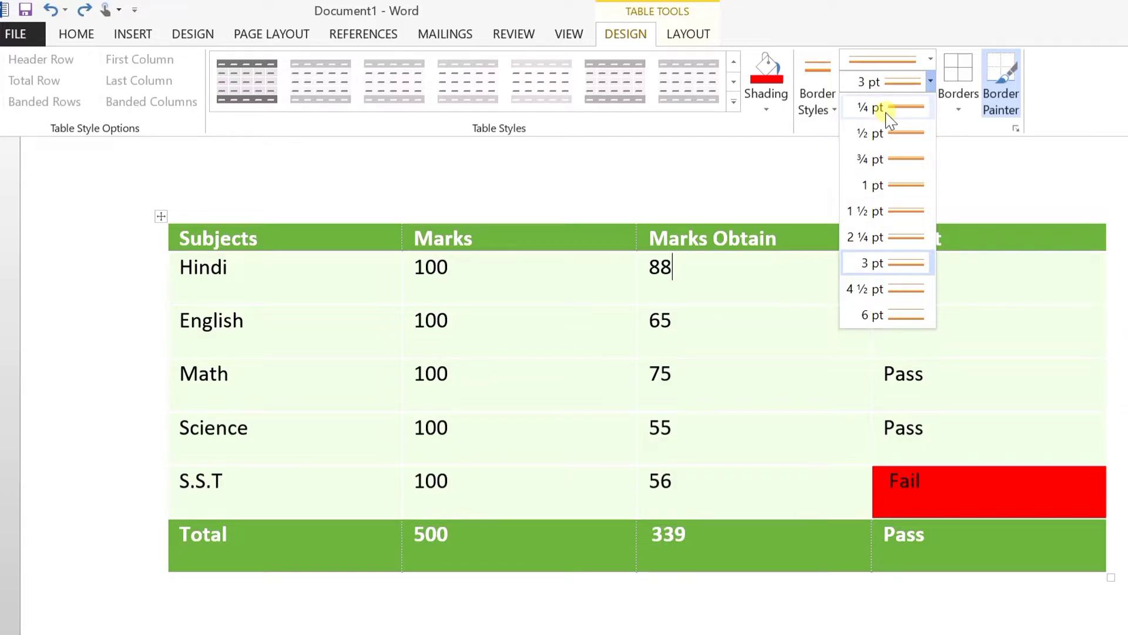
left_click(894, 185)
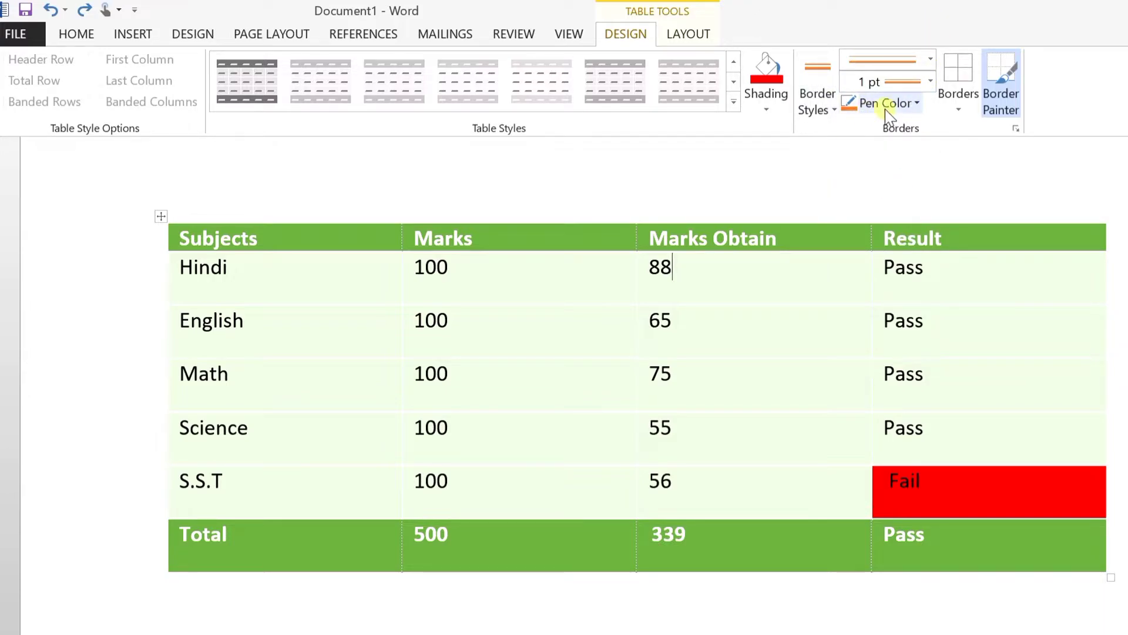
left_click(914, 106)
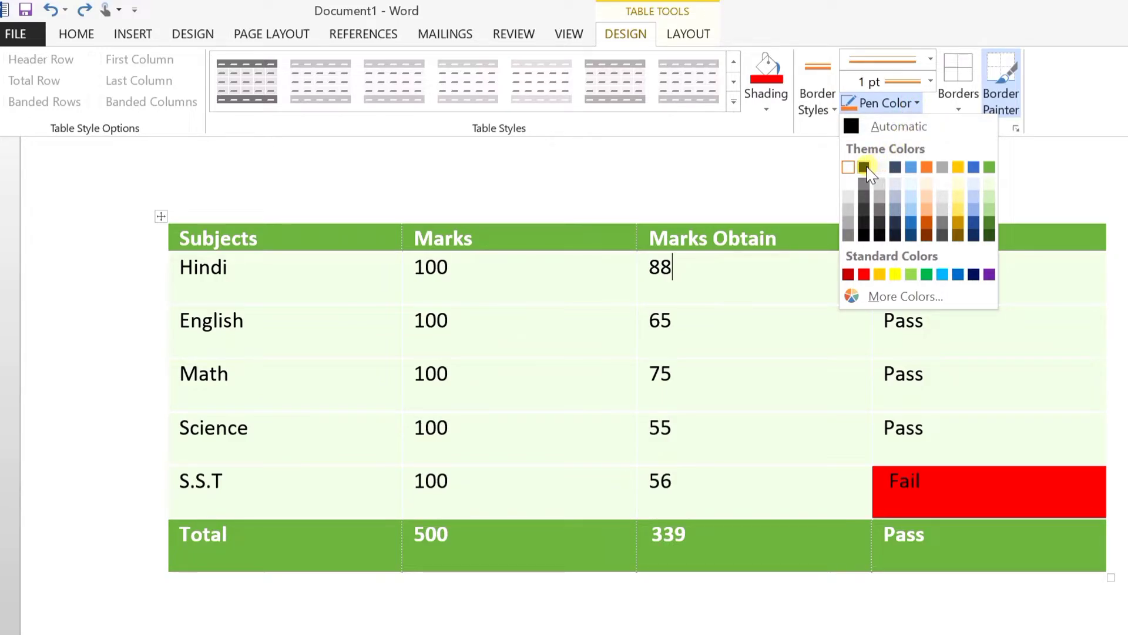
left_click(974, 274)
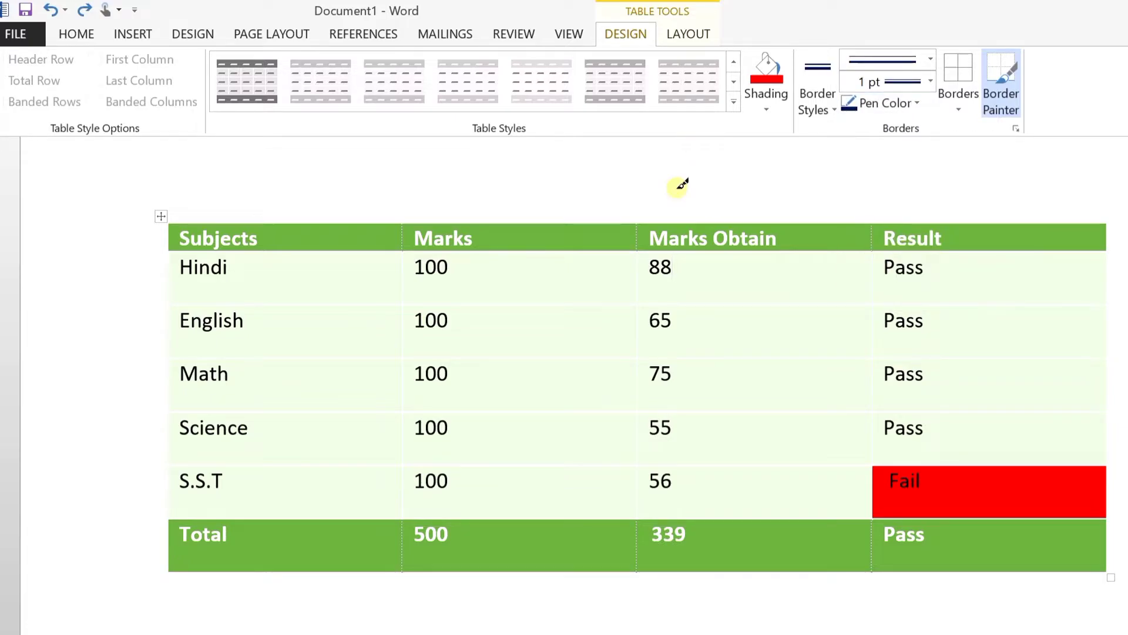
Paint the dark blue double border on all four edges of the Marks cell in the English row
left_click(504, 304)
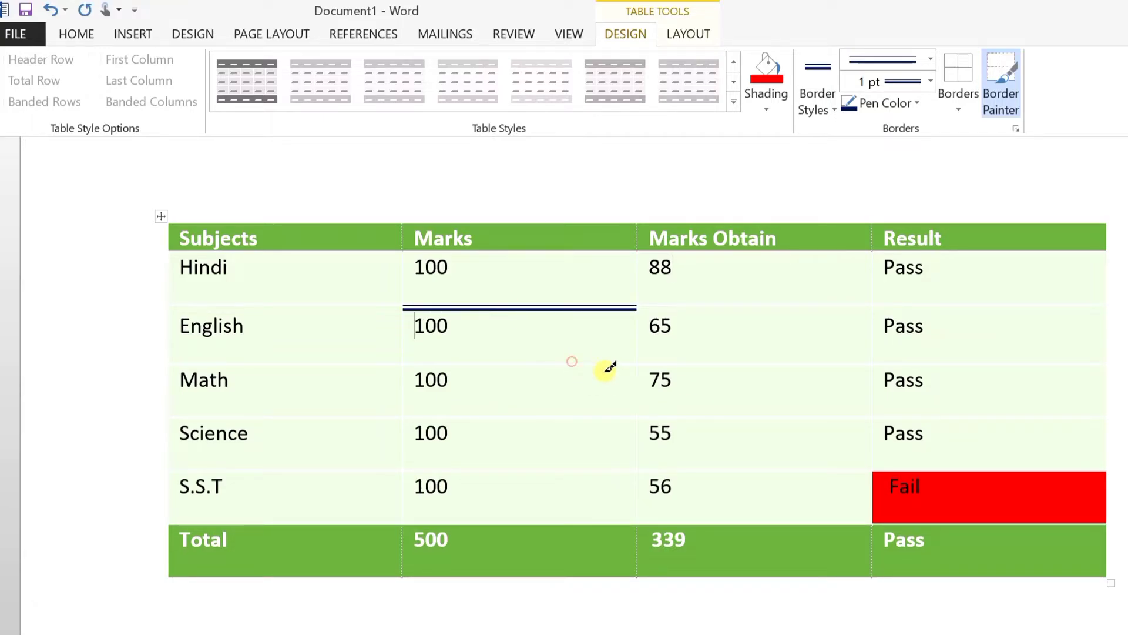
left_click(579, 364)
left_click(639, 326)
left_click(402, 331)
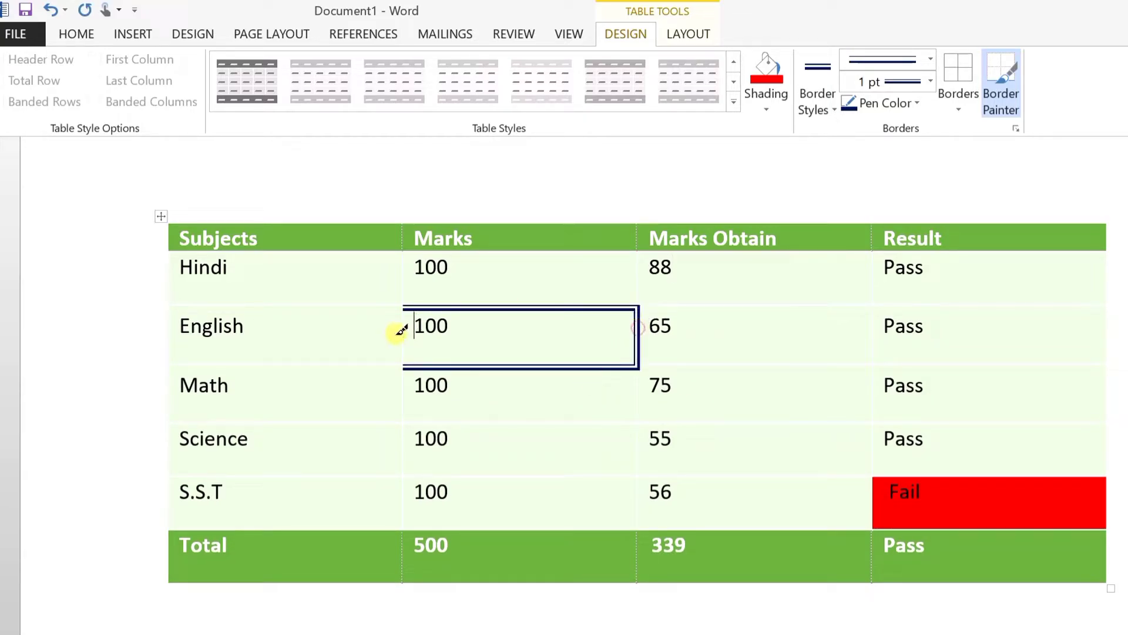
left_click(401, 330)
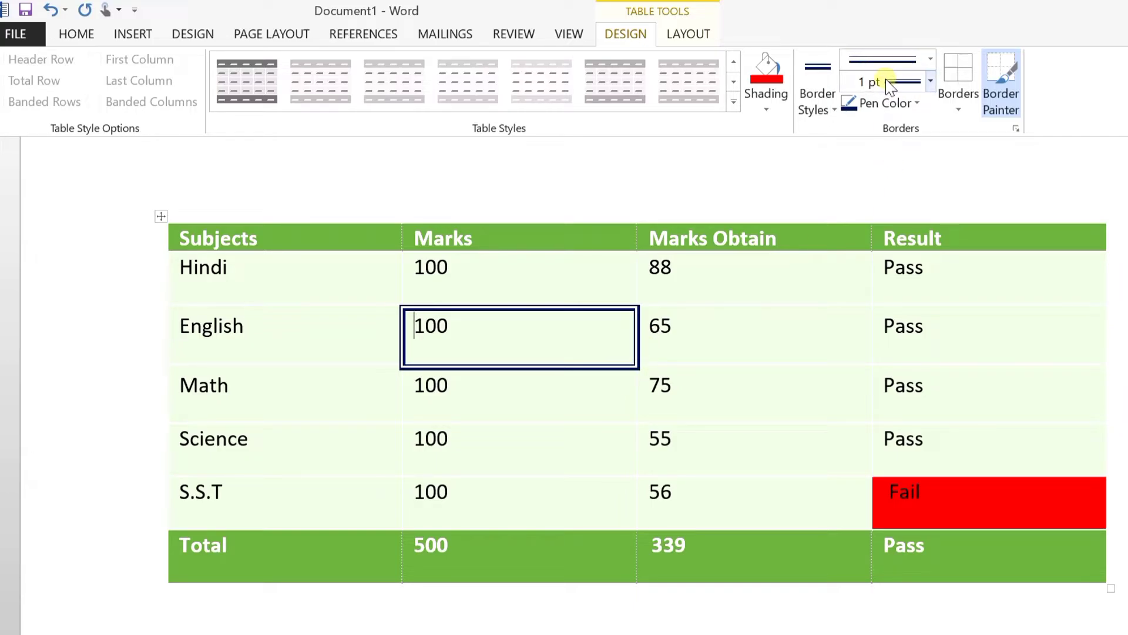
Undo the dark blue double border painted around the English row's Marks cell and turn off the Border Painter
key("ctrl+z")
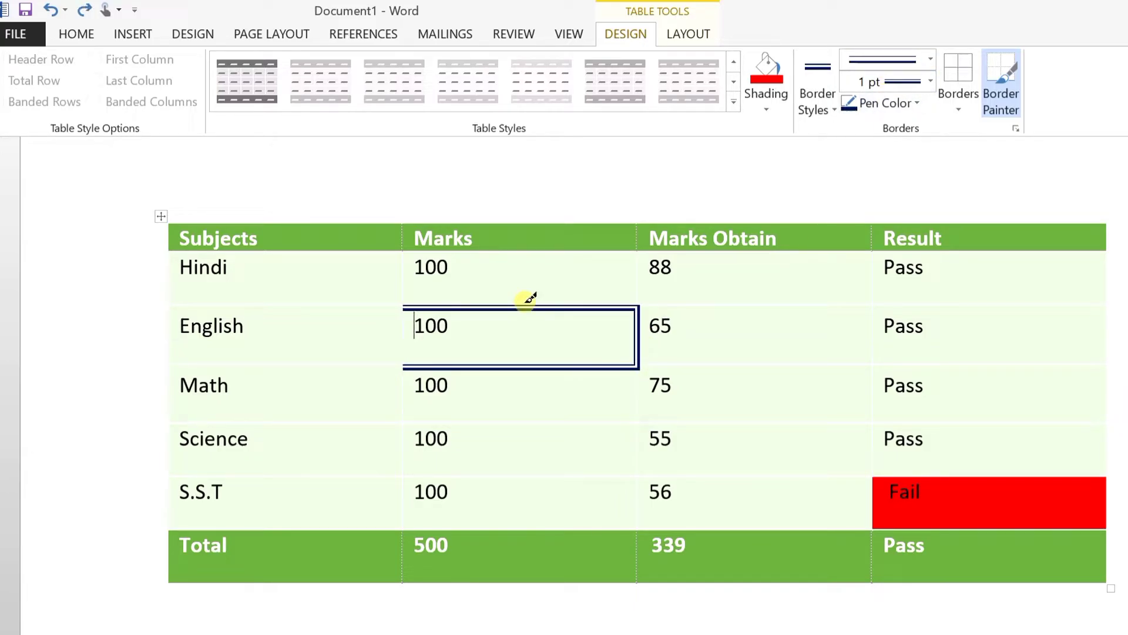
key("ctrl+z")
key("ctrl+z")
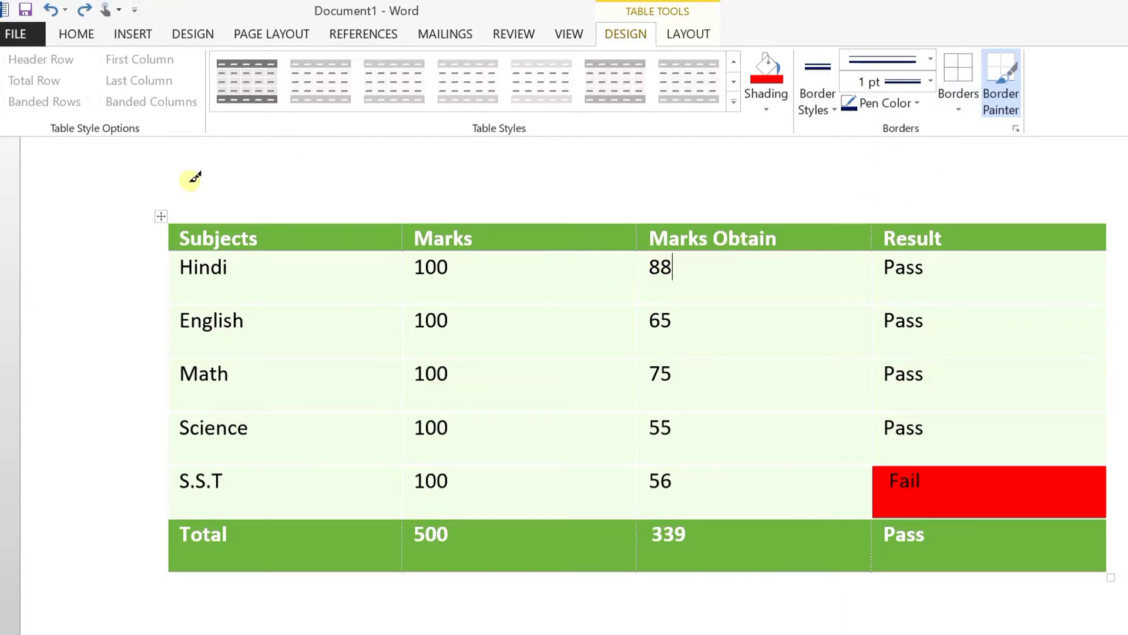
left_click(1002, 94)
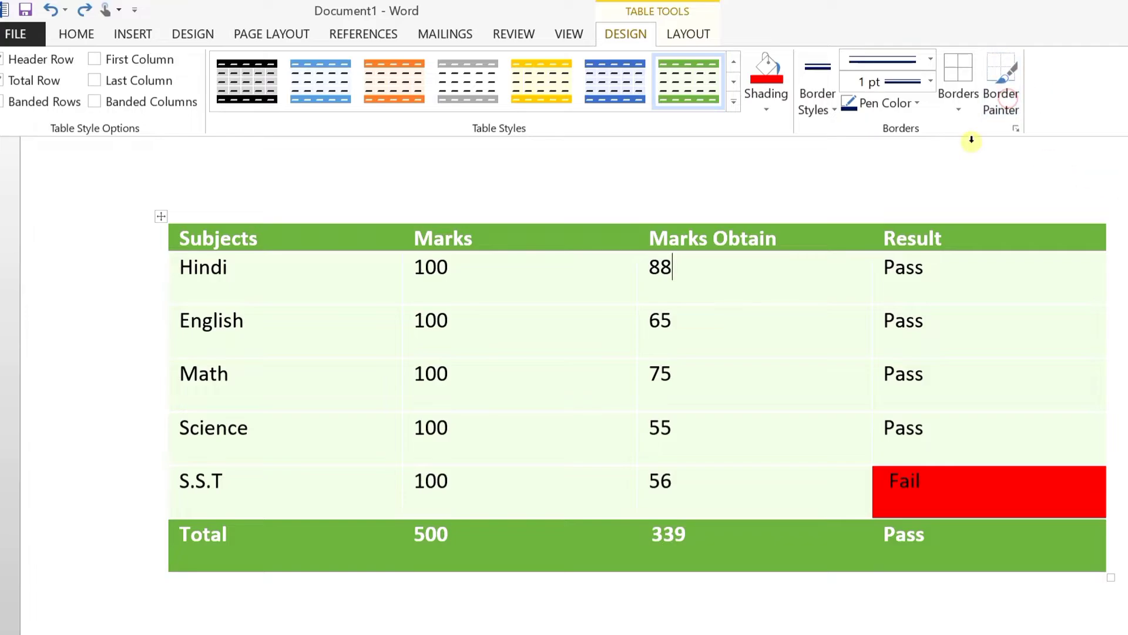
Select the whole marks table and turn on View Gridlines
left_click(960, 111)
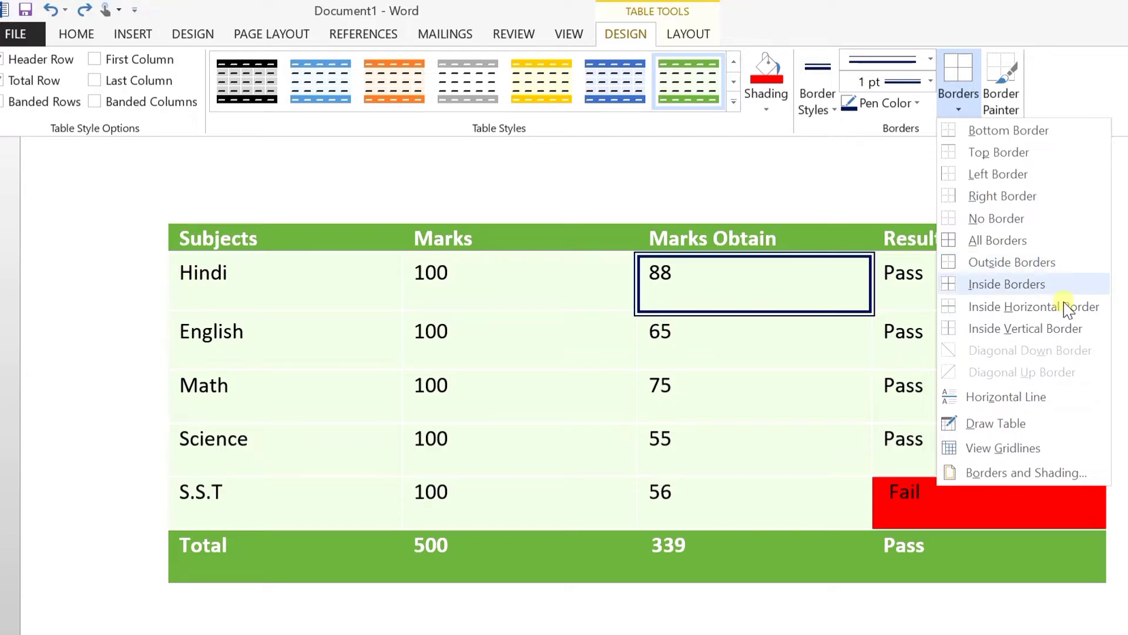
left_click(685, 285)
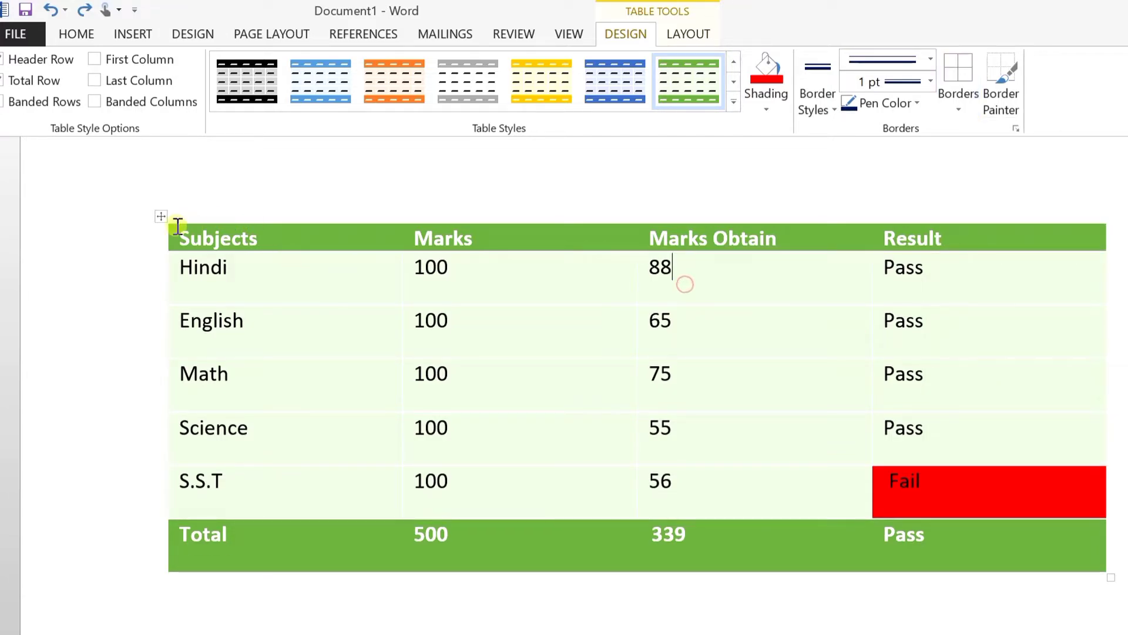
left_click(157, 219)
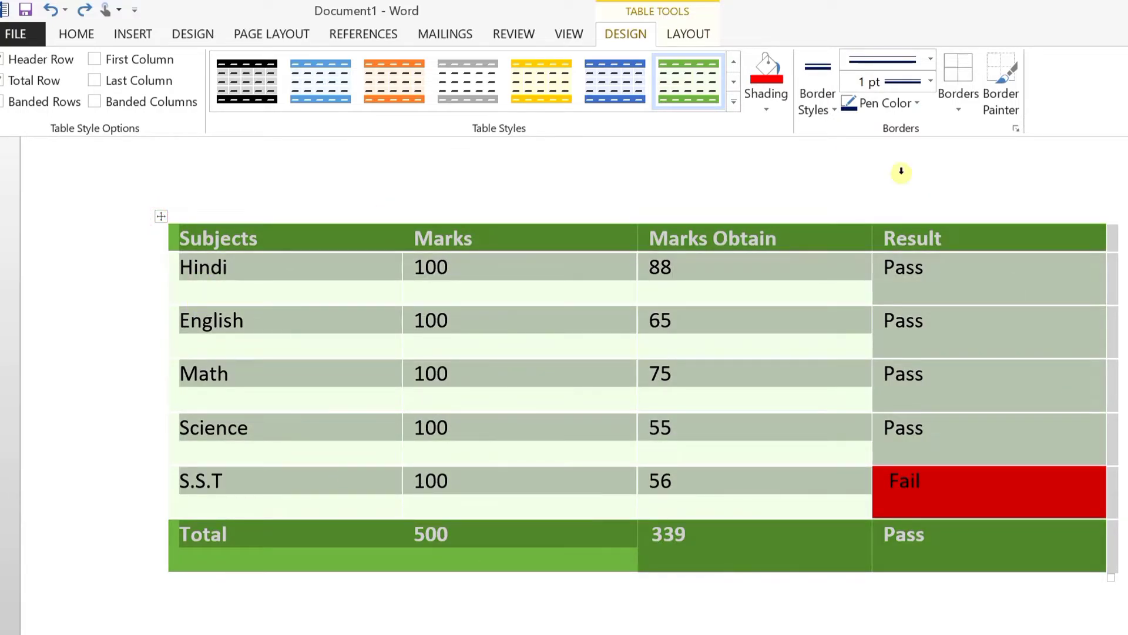
left_click(959, 109)
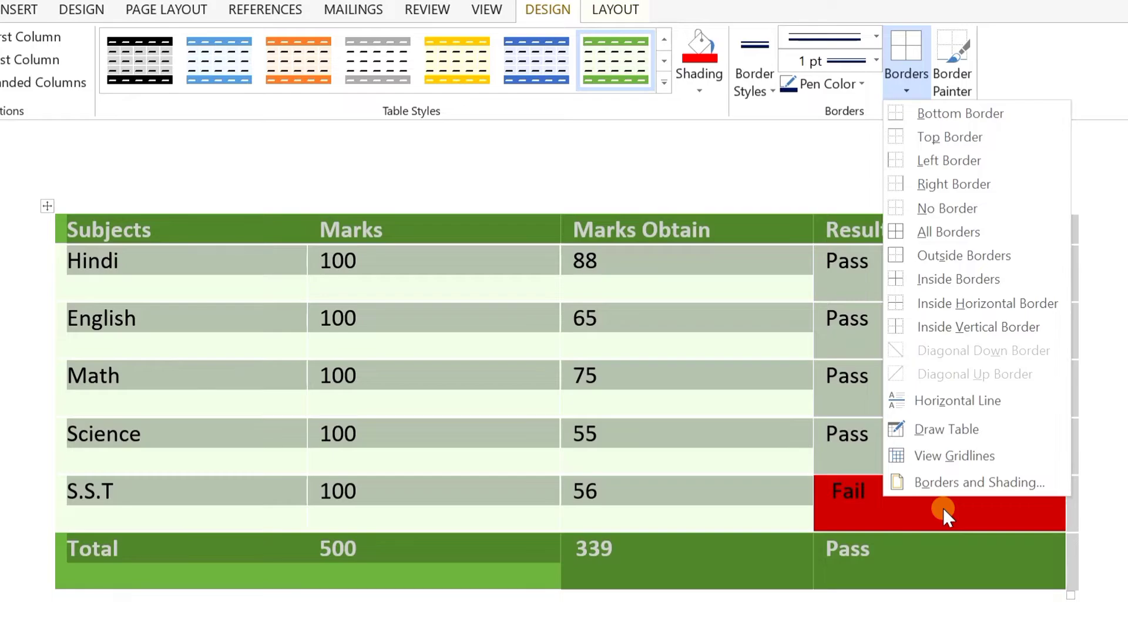
left_click(938, 460)
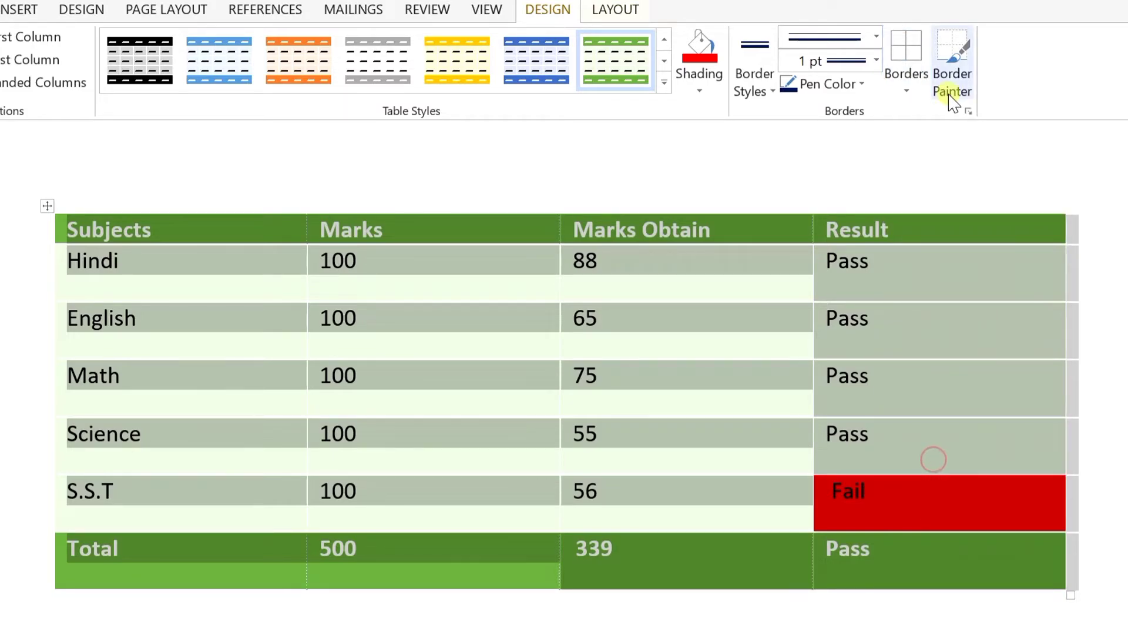
Open the Borders and Shading settings for the selected table
left_click(905, 91)
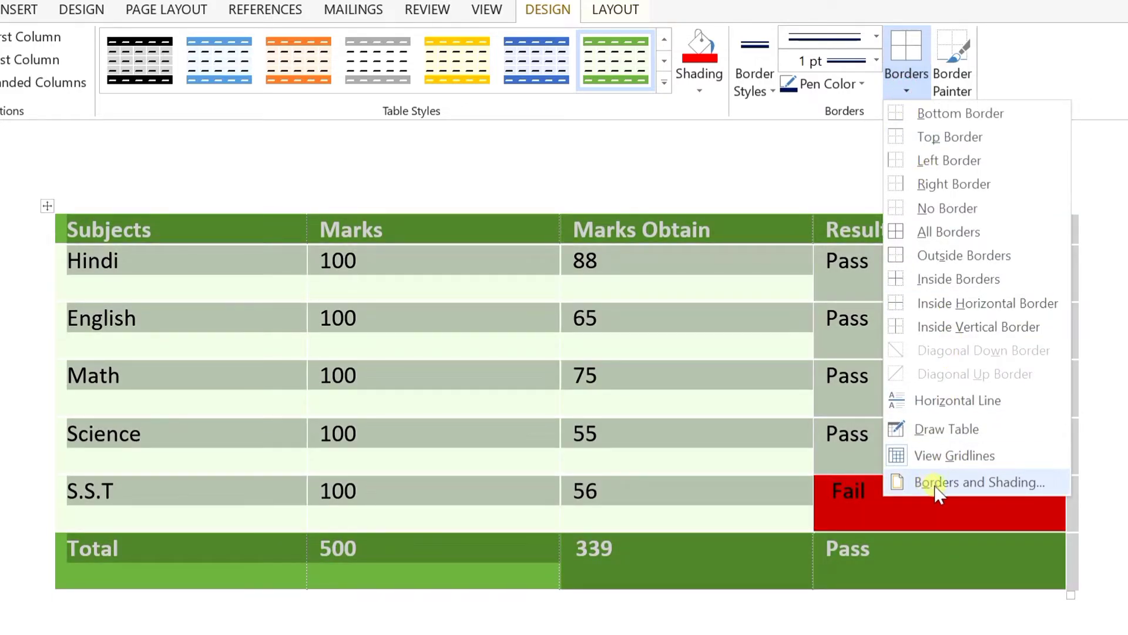
left_click(980, 483)
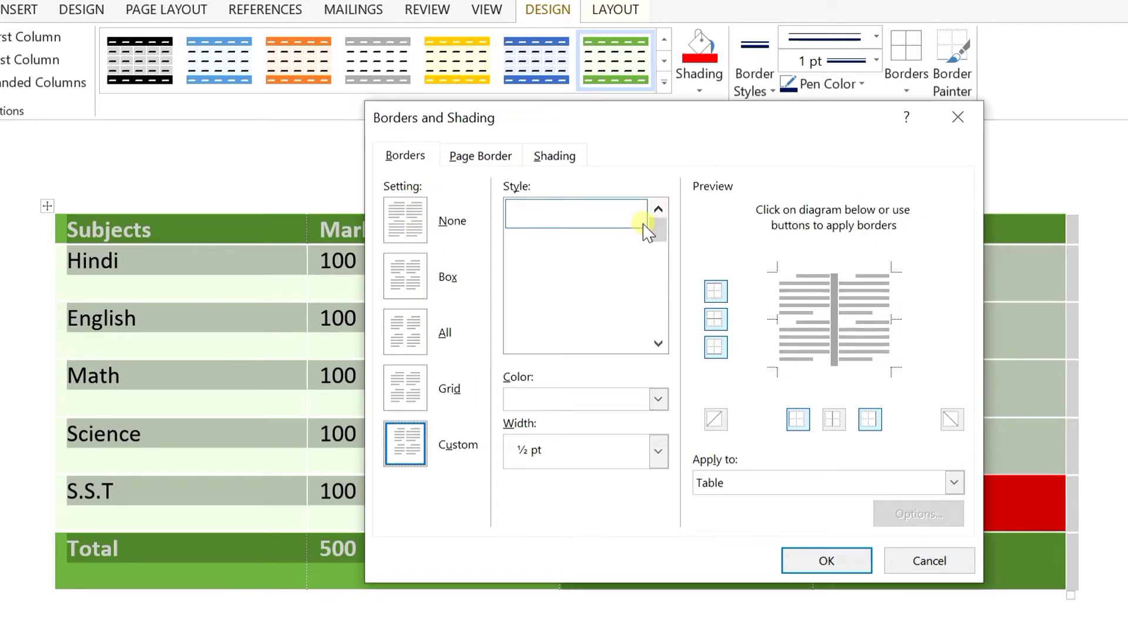
mouse_move(656, 226)
left_mouse_down()
mouse_move(657, 240)
mouse_move(664, 211)
left_mouse_up()
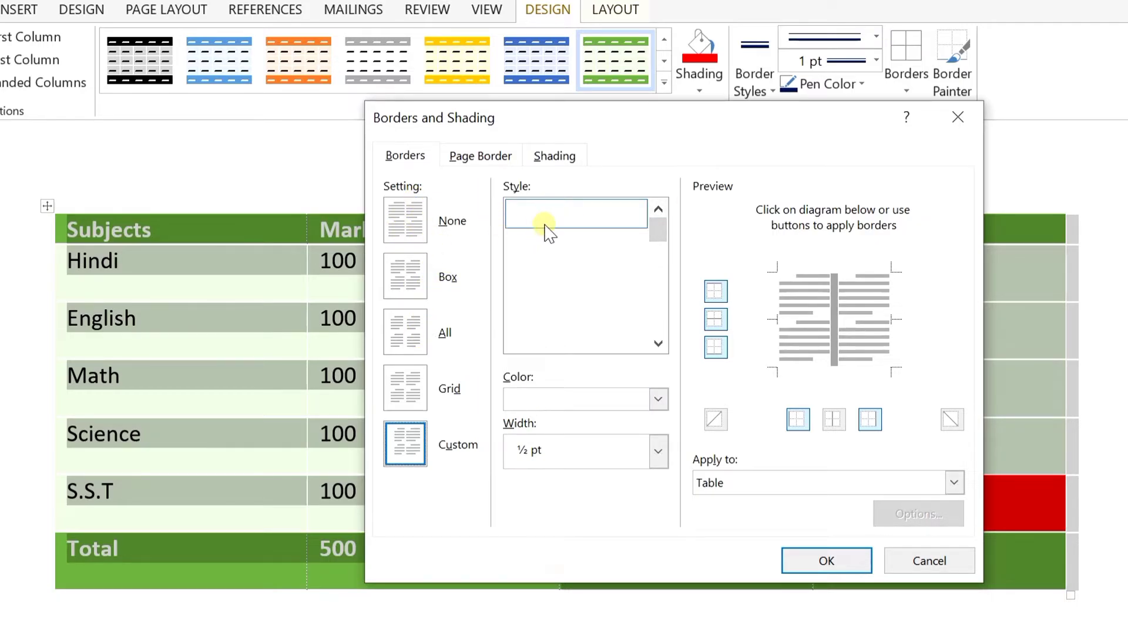
left_click(658, 398)
left_click(521, 423)
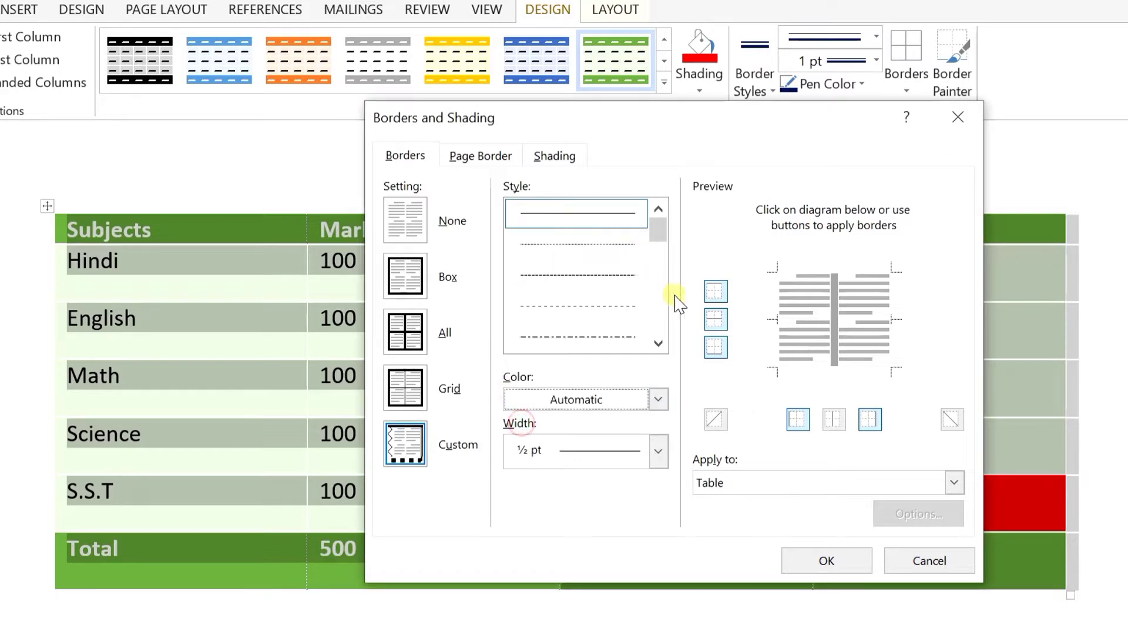
Choose the double wavy line as the table's border style
left_click(658, 343)
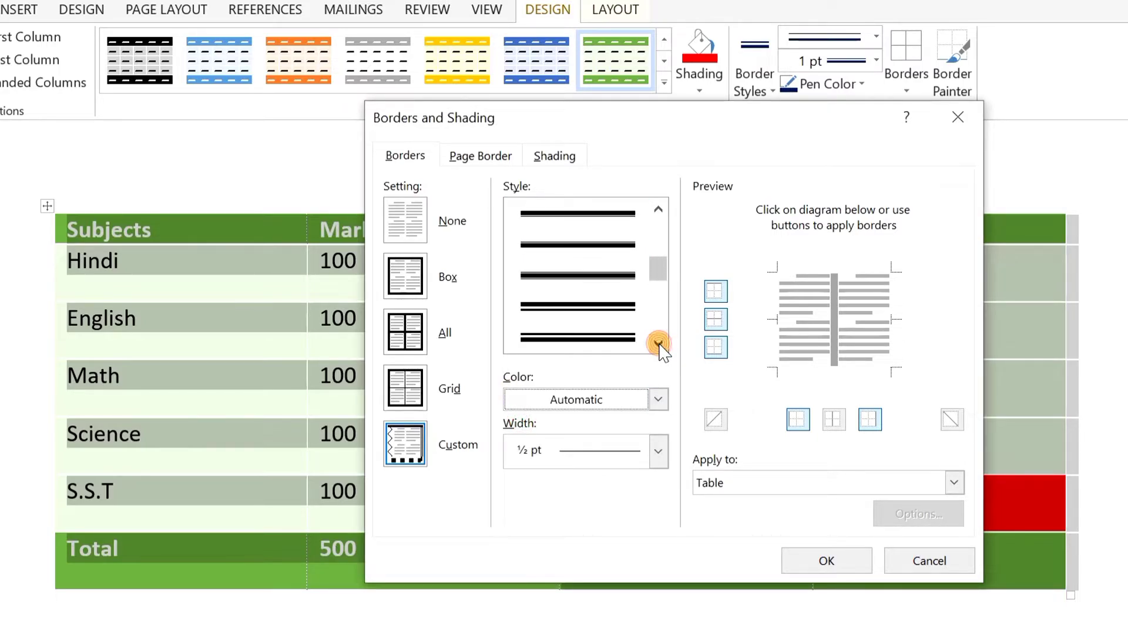
left_click(659, 344)
left_click(658, 344)
left_click(658, 344)
left_click(659, 344)
left_click(658, 344)
left_click(659, 344)
left_click(659, 344)
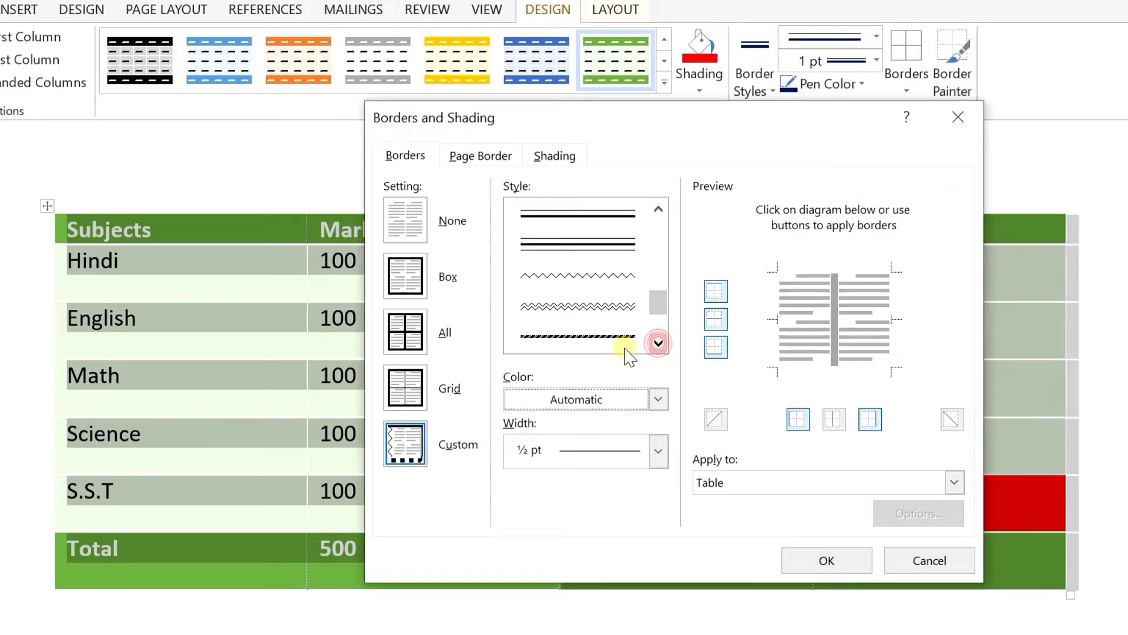
left_click(577, 306)
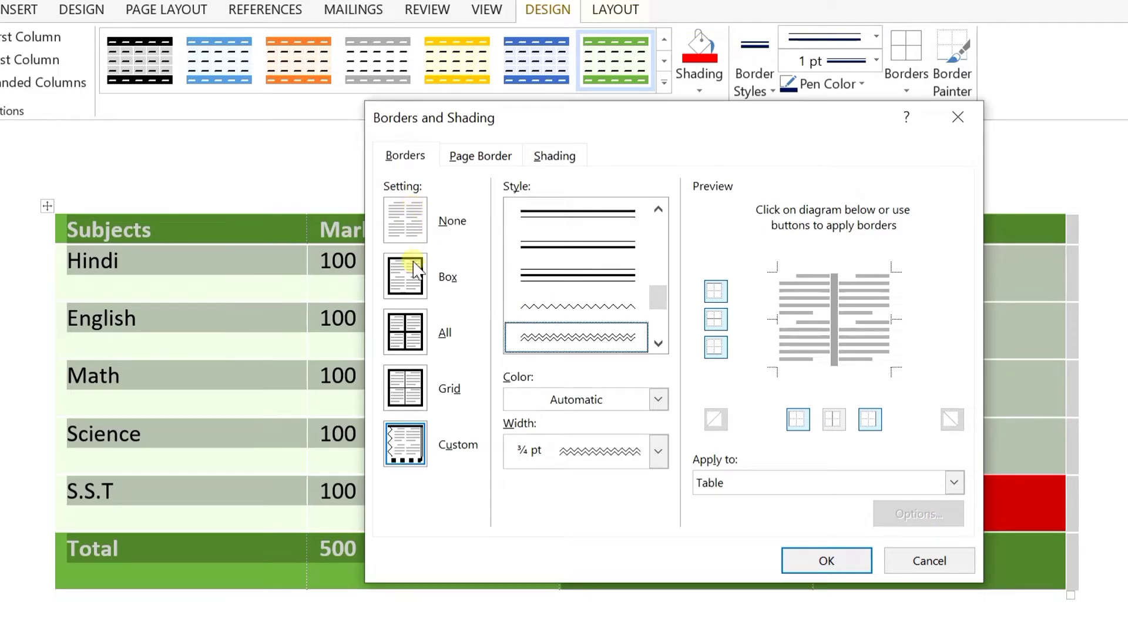
Try the Box, All, Grid and Custom border settings in the preview and settle on Box for the table
left_click(418, 287)
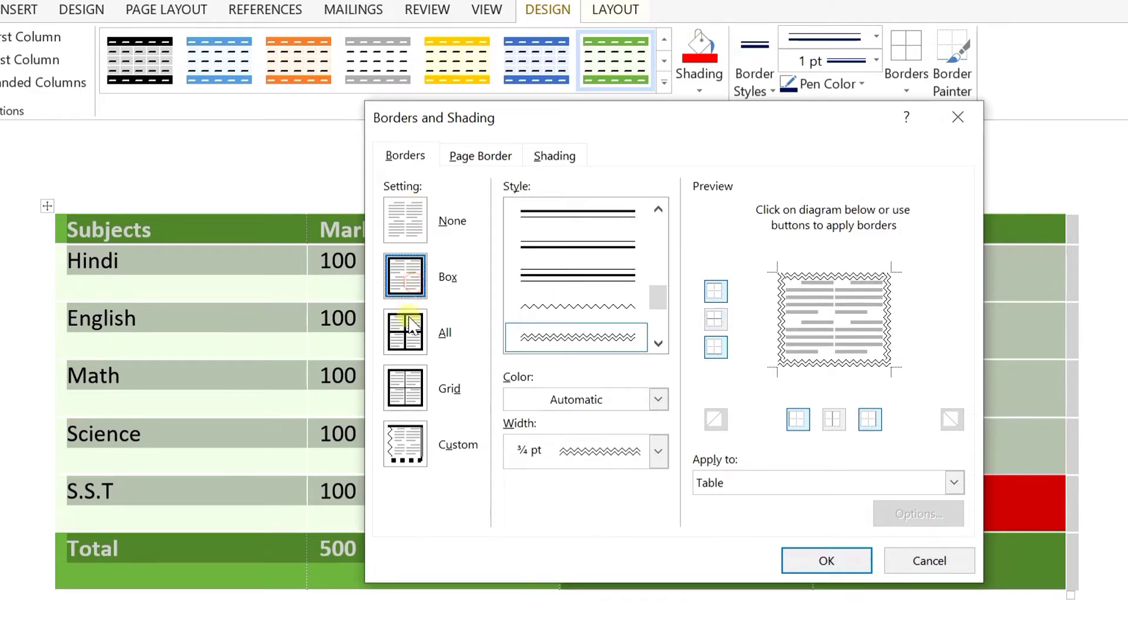
left_click(400, 341)
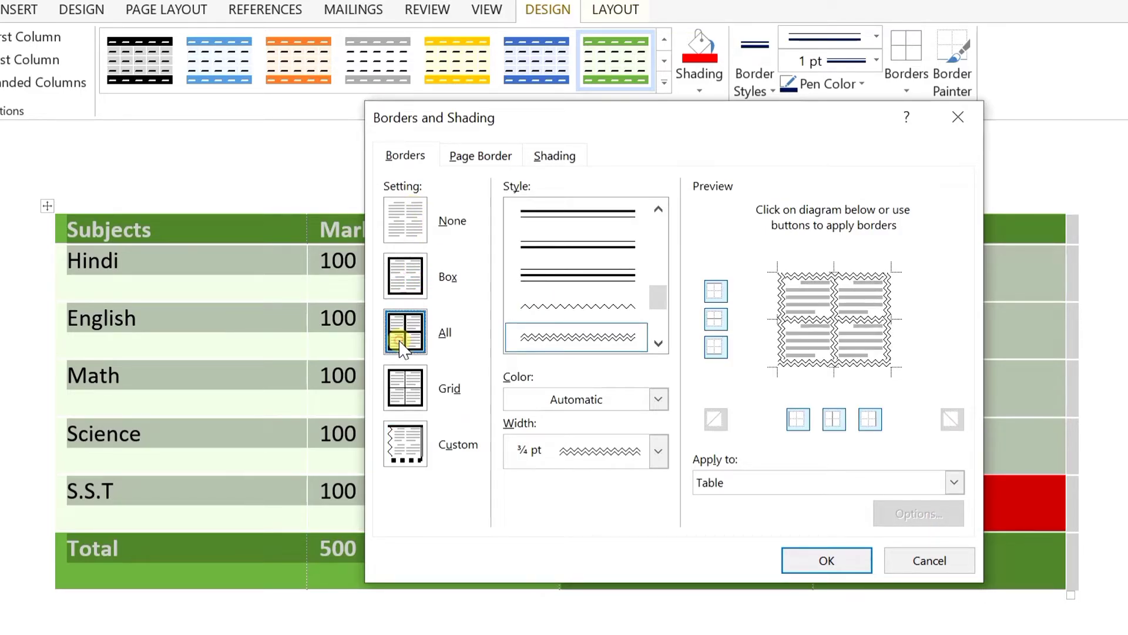
left_click(413, 392)
left_click(414, 439)
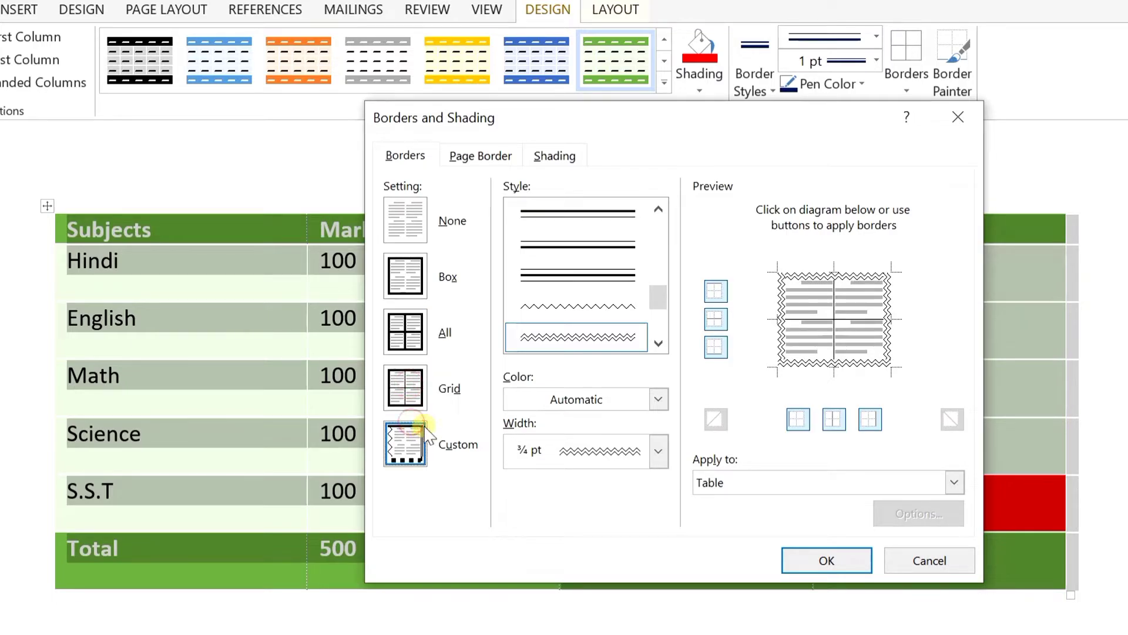
left_click(416, 283)
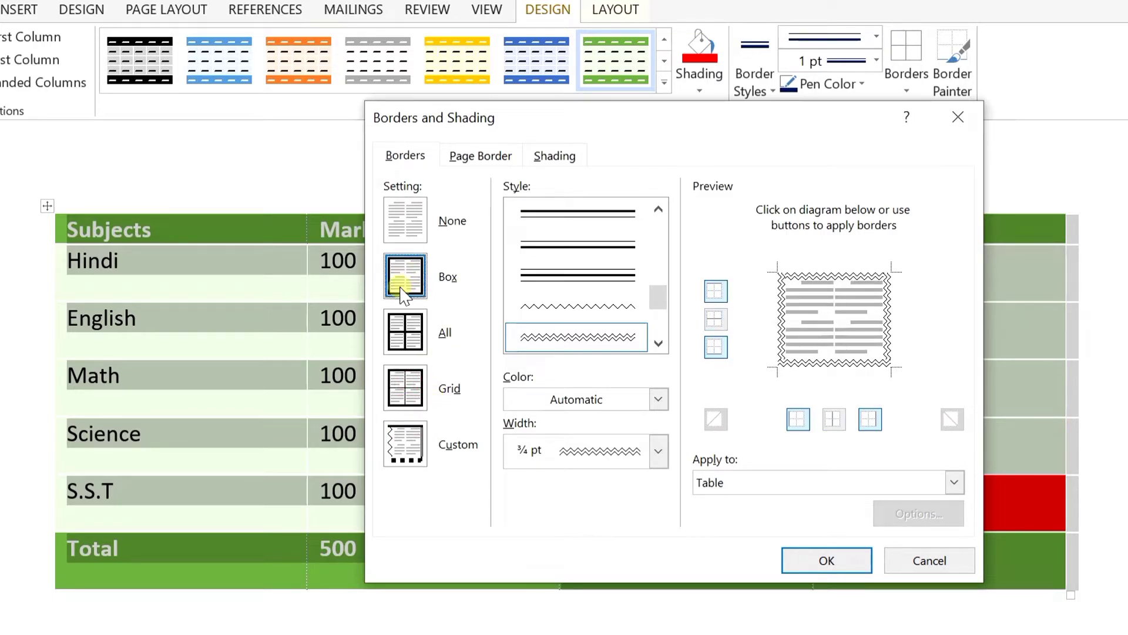
Set the table's box border to the thin-thick-thin triple line style with a 1 pt width
left_click(658, 400)
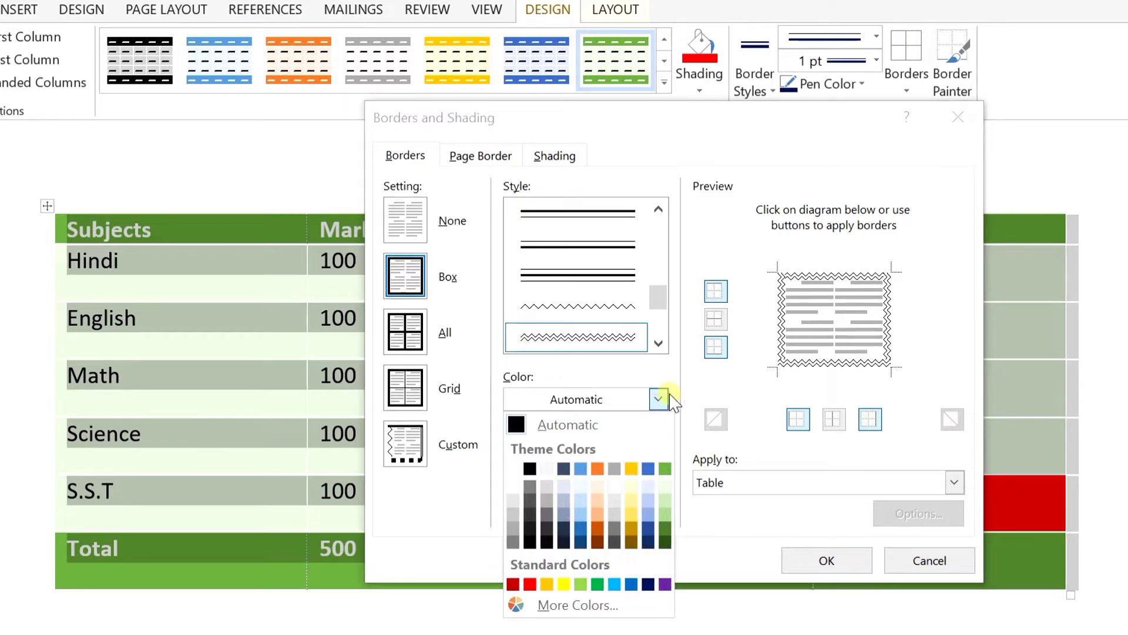
left_click(659, 400)
left_click(659, 451)
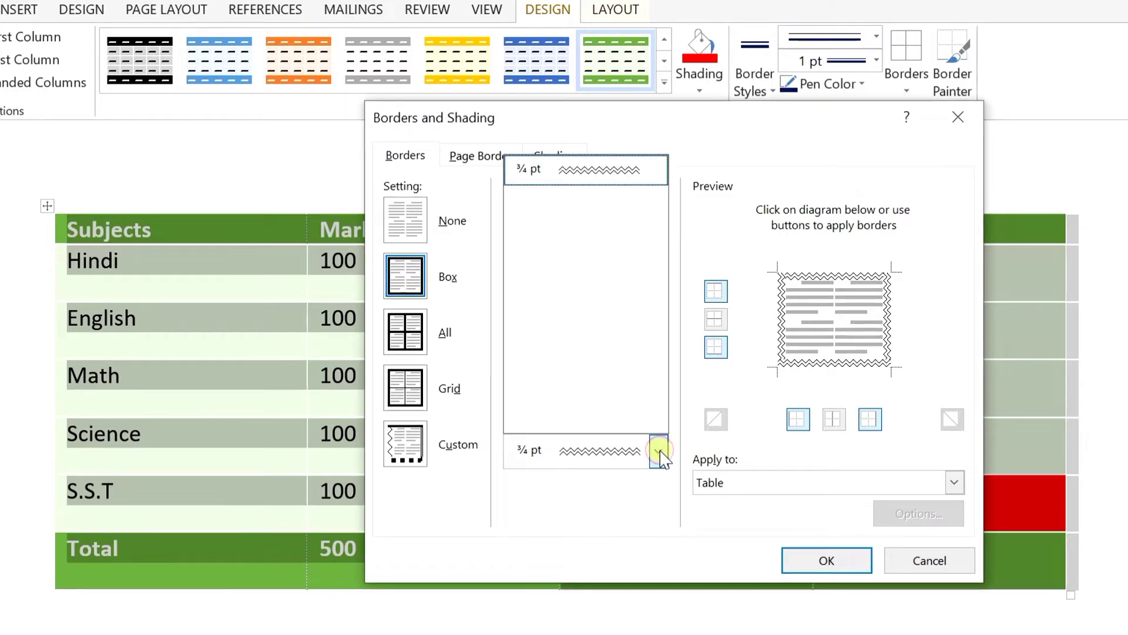
left_click(660, 451)
left_click(592, 275)
left_click(661, 457)
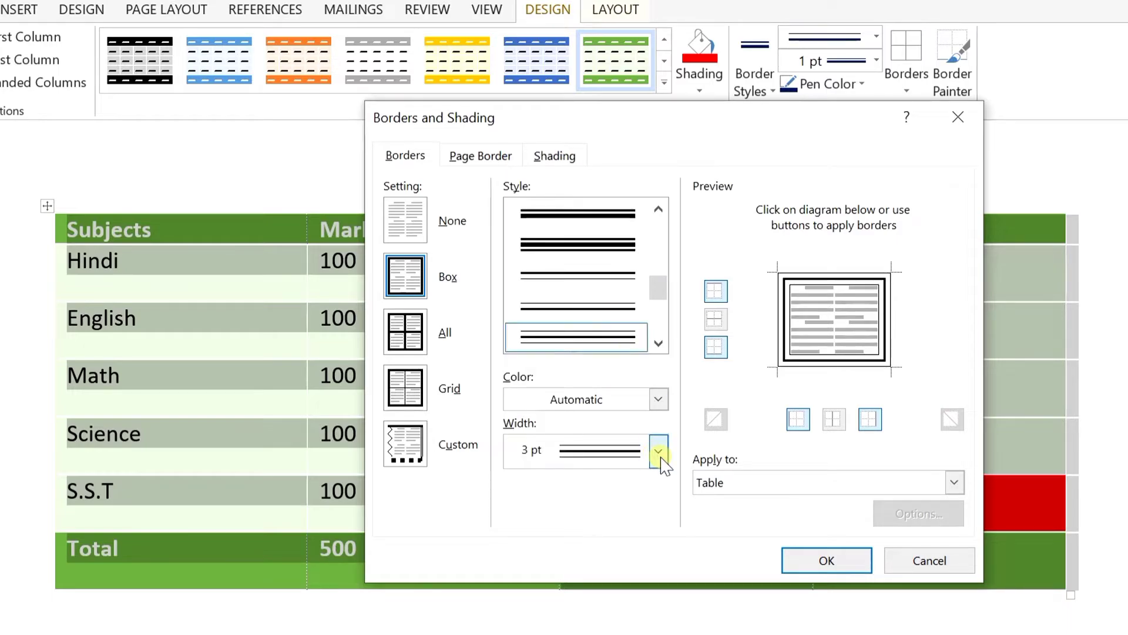
left_click(659, 453)
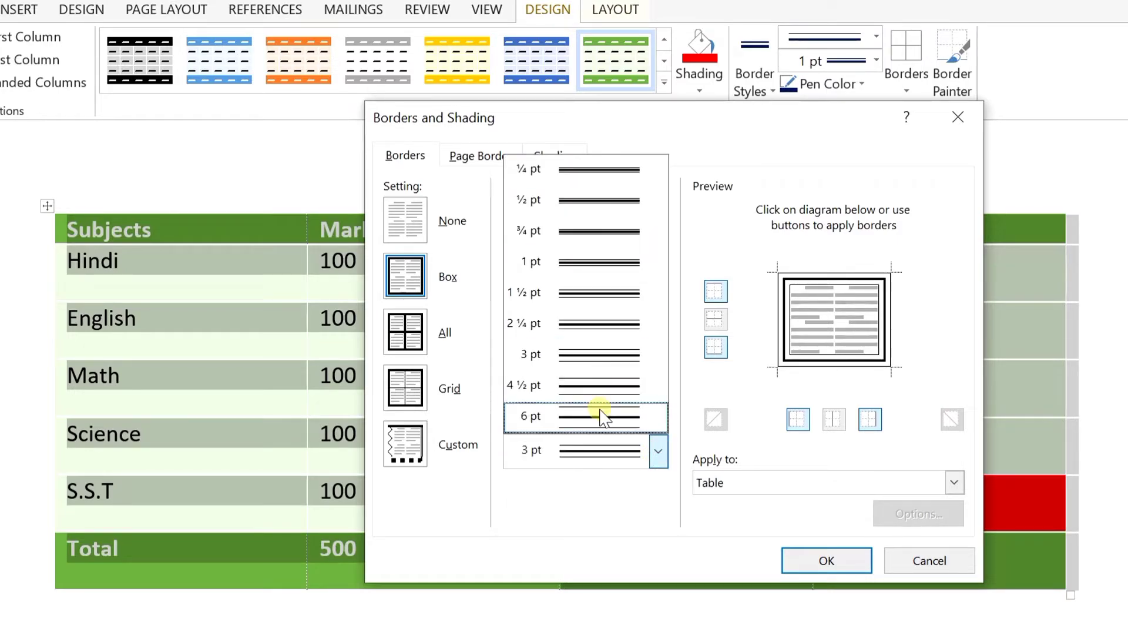
left_click(598, 262)
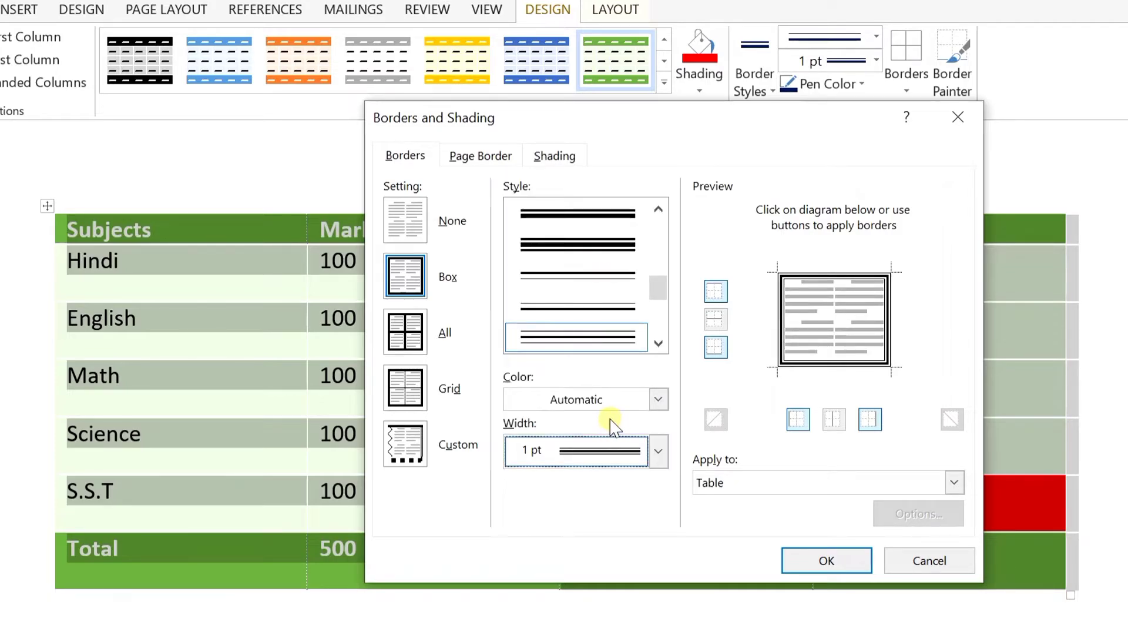
Examine the line styles, colors and widths available for the page border
left_click(480, 158)
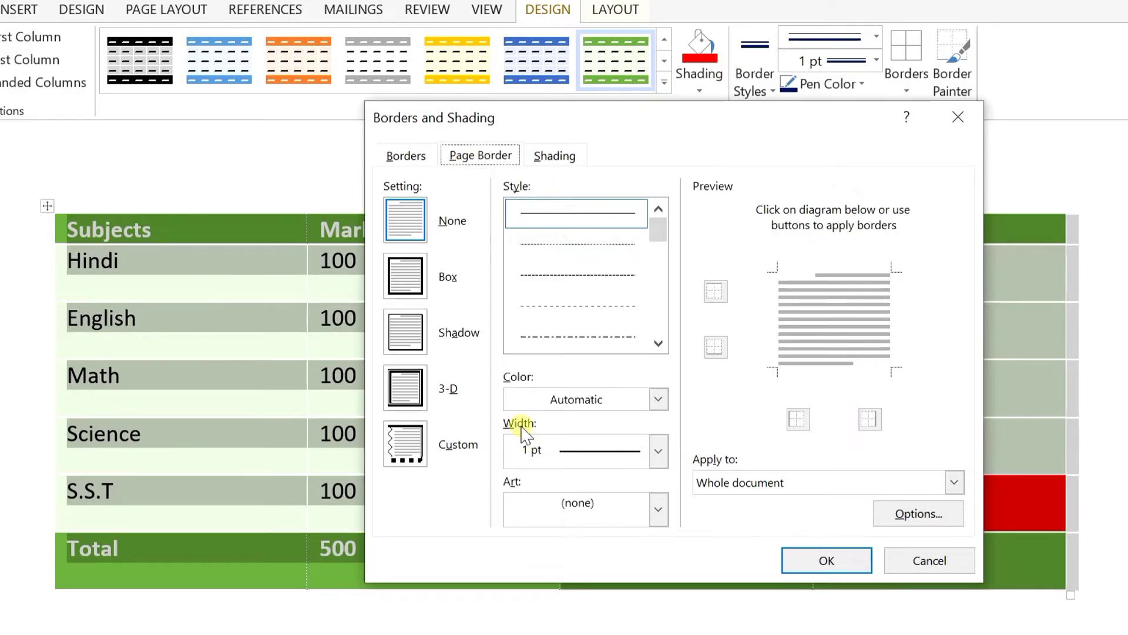
left_click(658, 344)
left_click(658, 344)
left_click(658, 343)
left_click(658, 344)
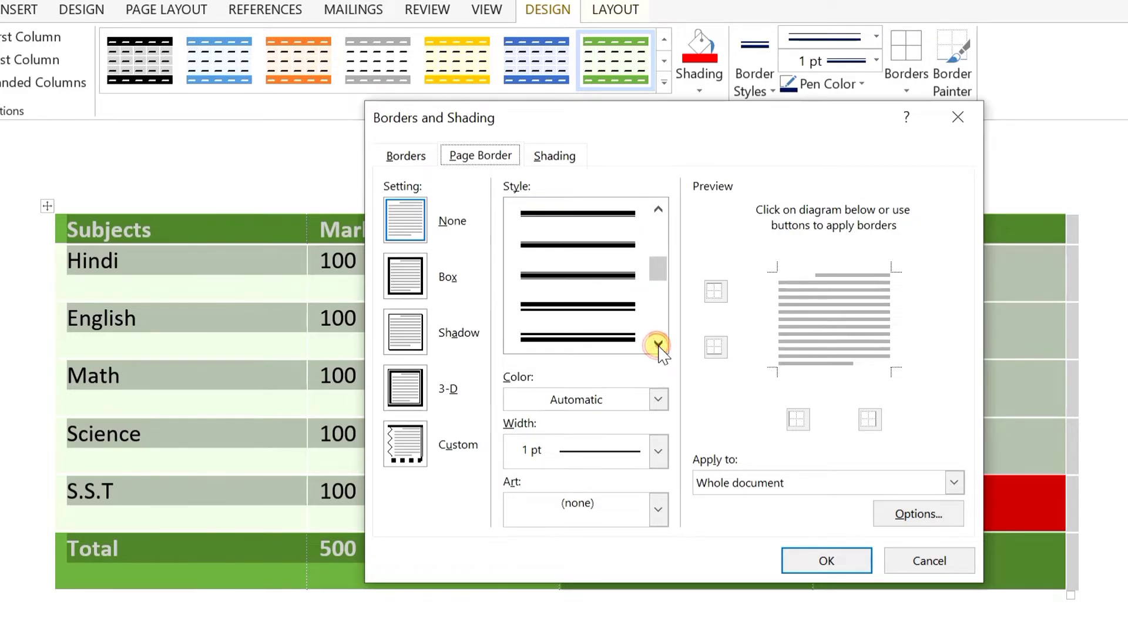
left_click(658, 345)
left_click(658, 344)
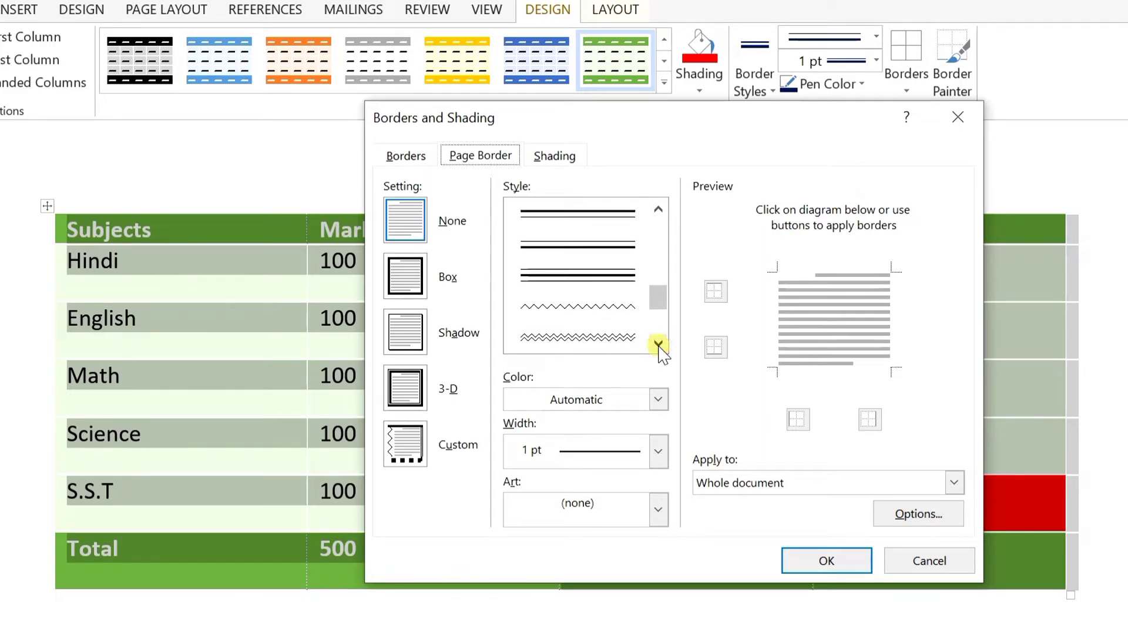
left_click(658, 344)
left_click(658, 344)
left_click(659, 399)
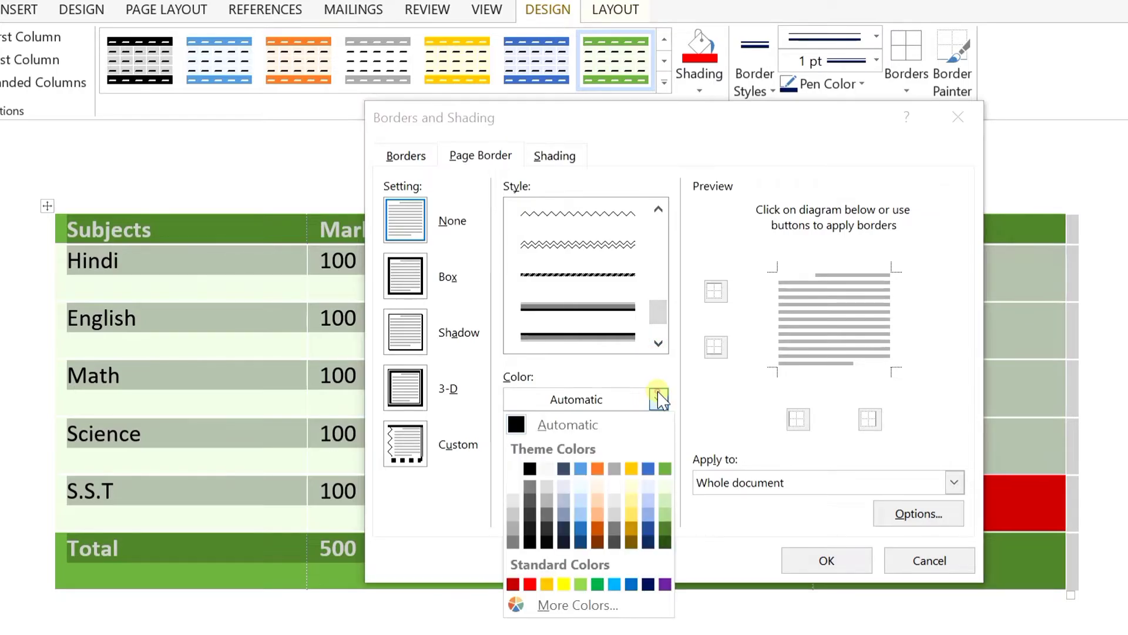
left_click(658, 399)
left_click(658, 451)
left_click(659, 452)
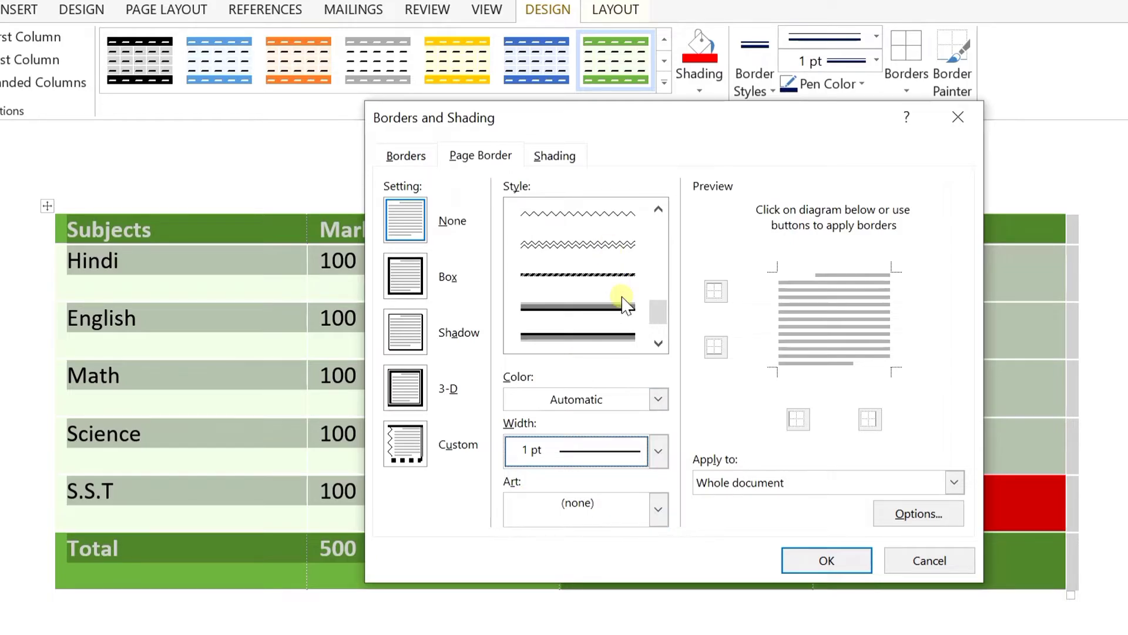
left_click(661, 348)
left_click(659, 344)
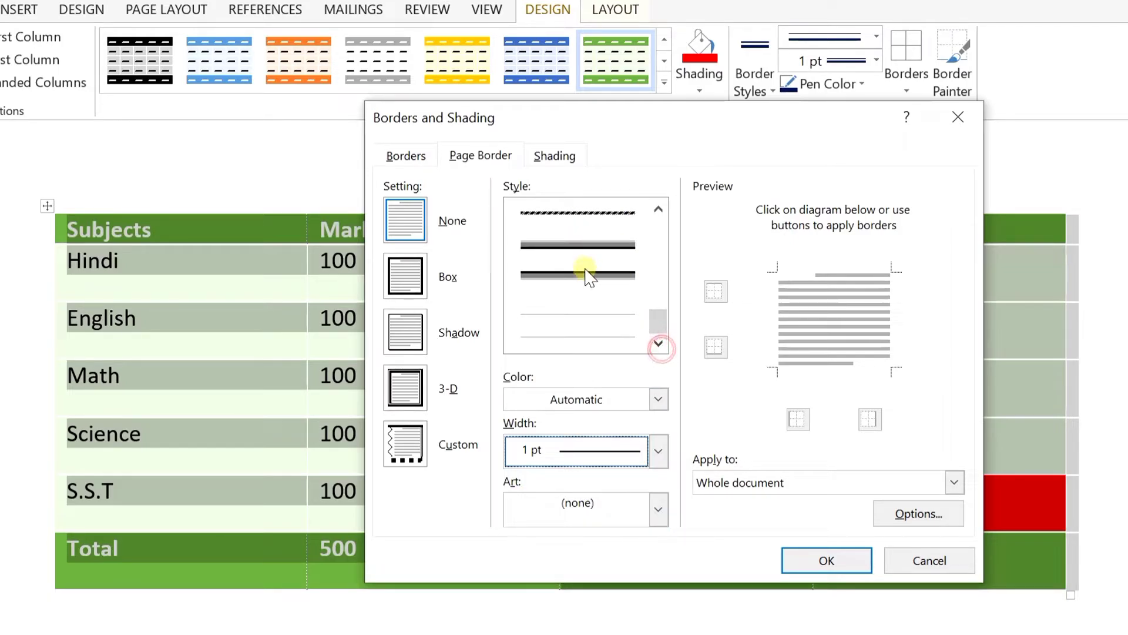
Choose the green tree art as the page border for the whole document and apply the border settings
left_click(658, 509)
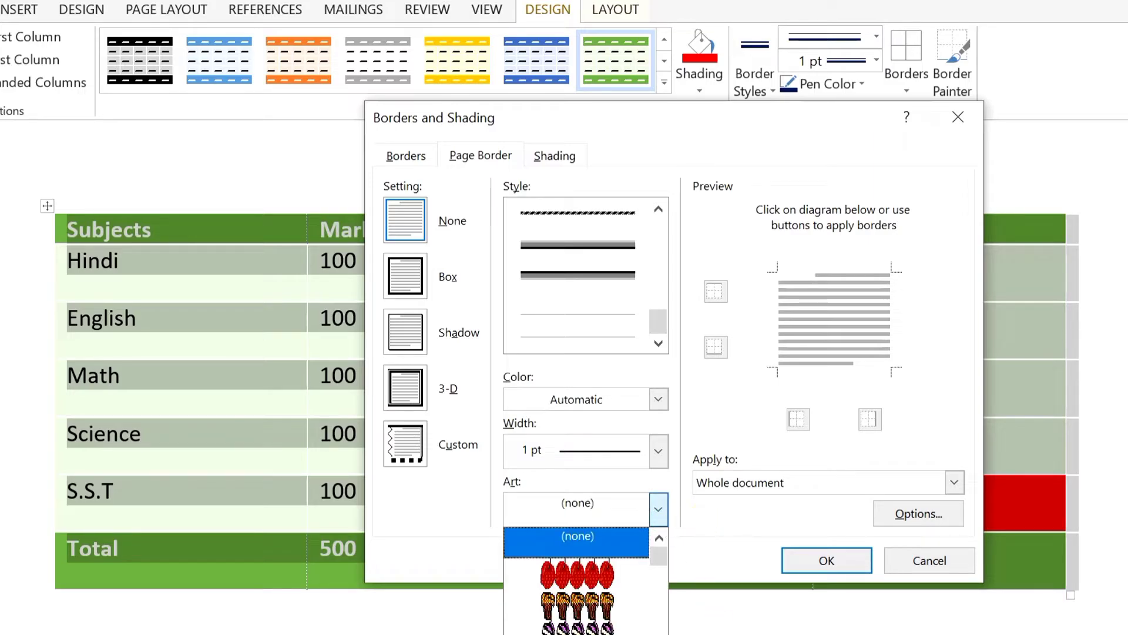
scroll(577, 617, "down", 1)
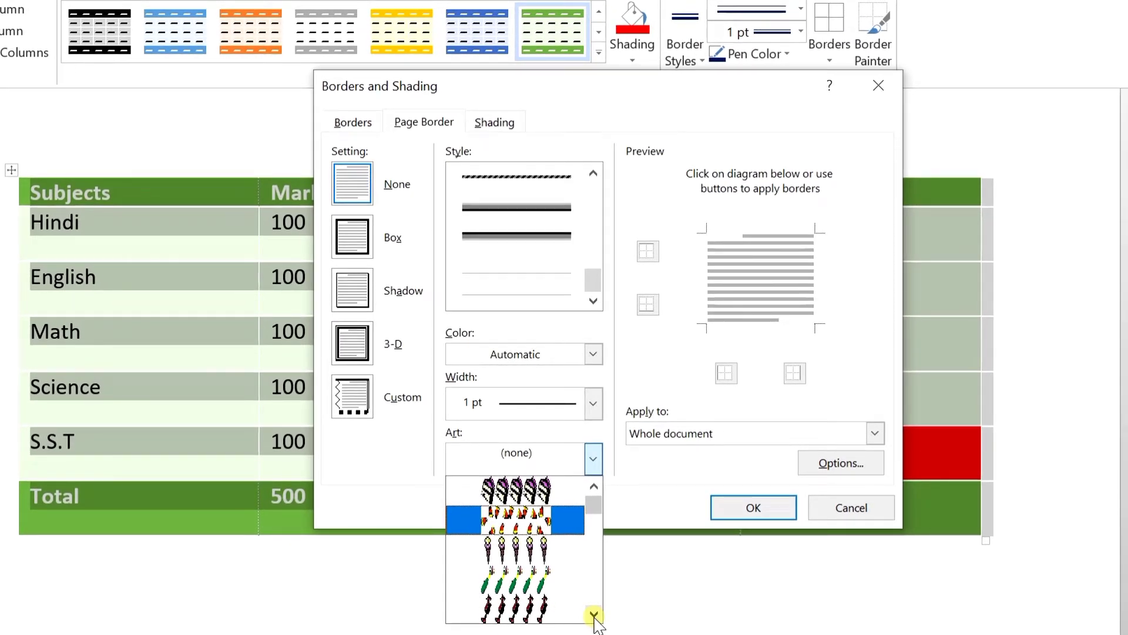
left_click(594, 616)
left_click(594, 616)
left_click(594, 616)
left_click(594, 615)
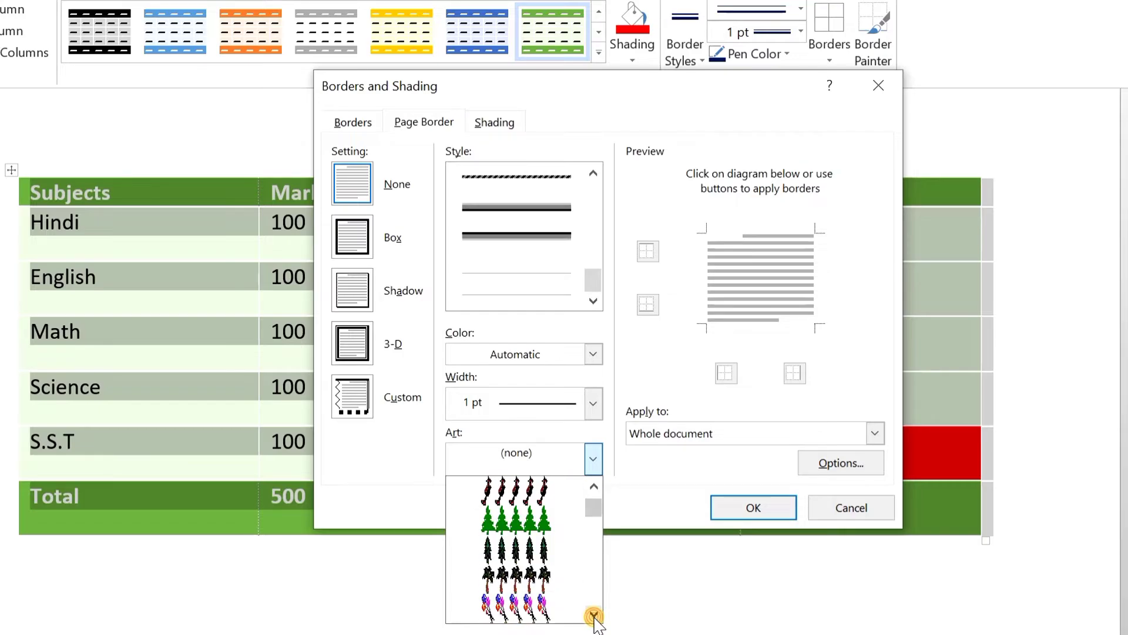
left_click(515, 520)
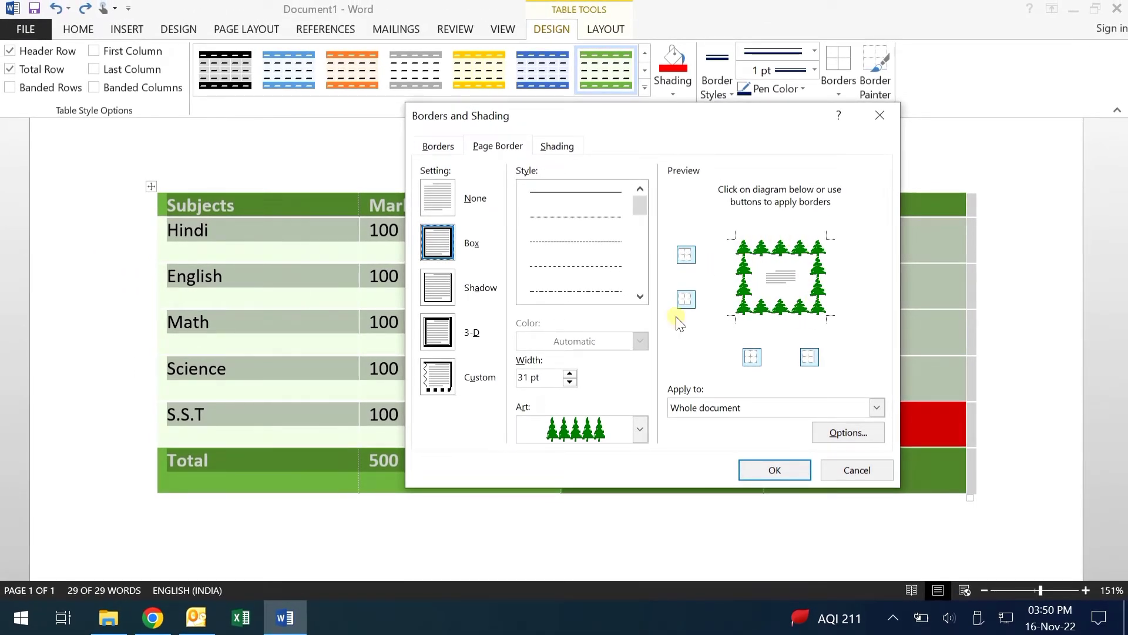
left_click(764, 467)
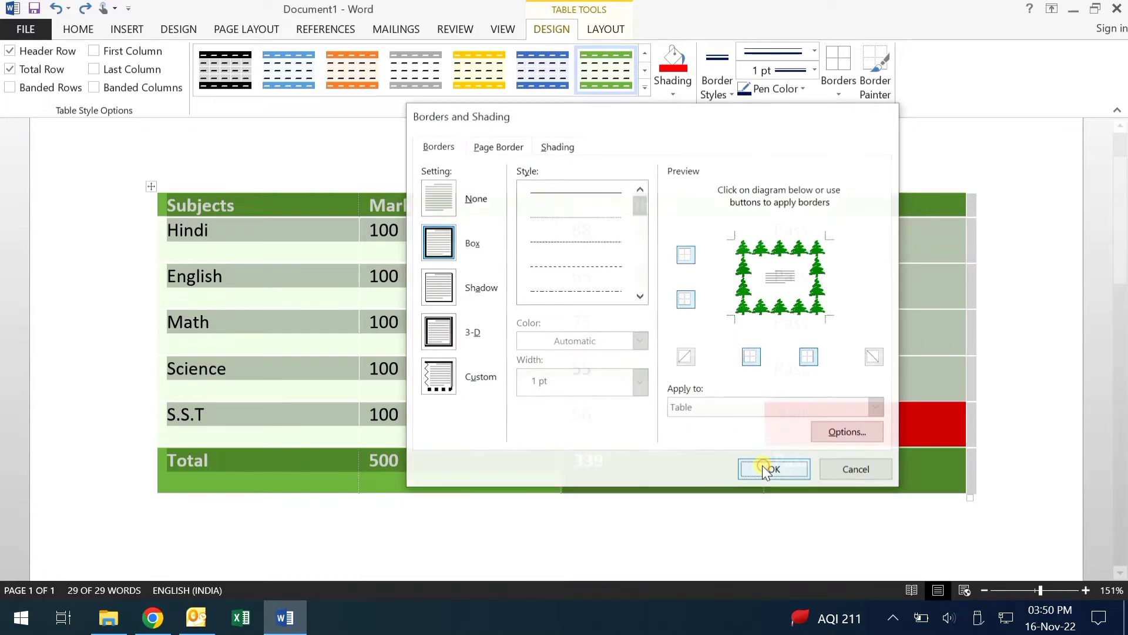
Remove both the table's borders and the tree art page border by setting each to None, and apply the changes
left_click_drag(1122, 225, 1122, 292)
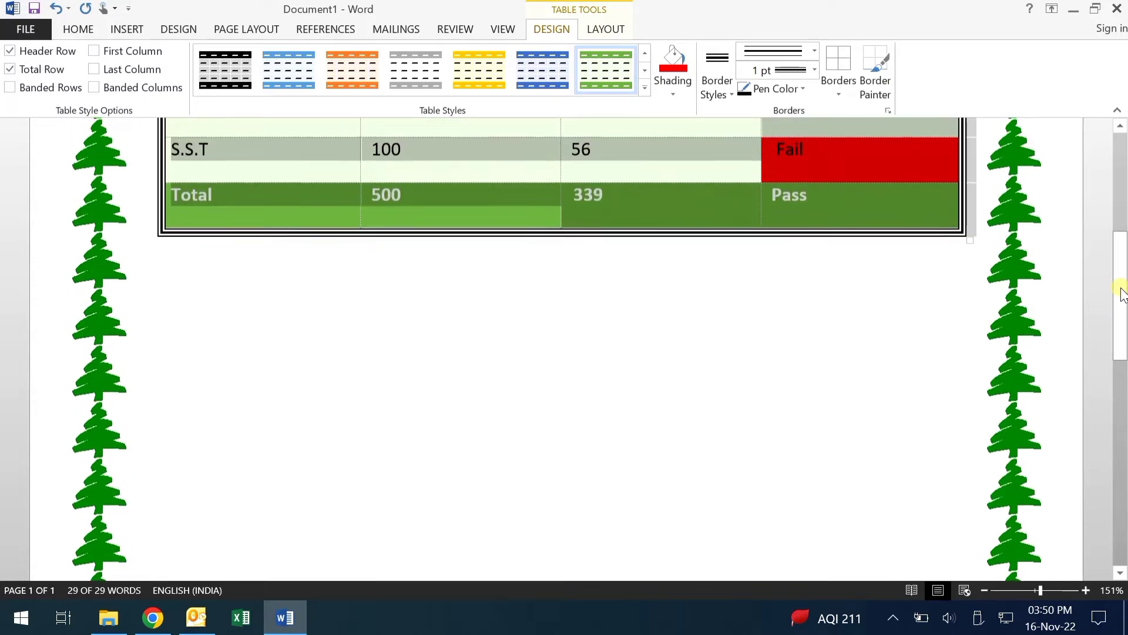
left_click(838, 83)
left_click(891, 408)
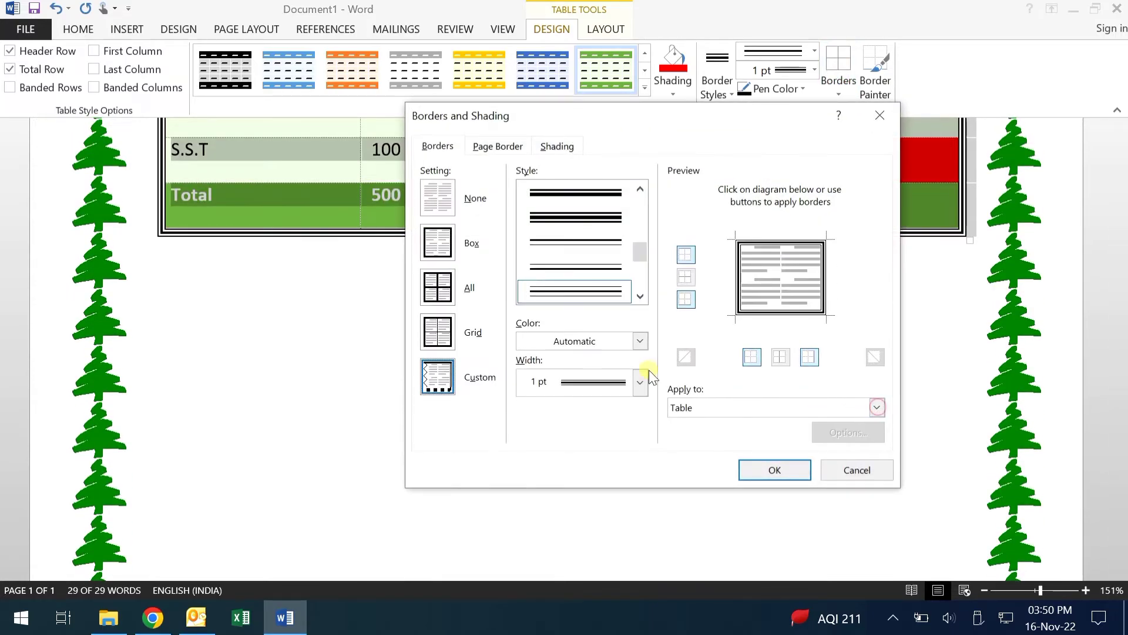
left_click(438, 198)
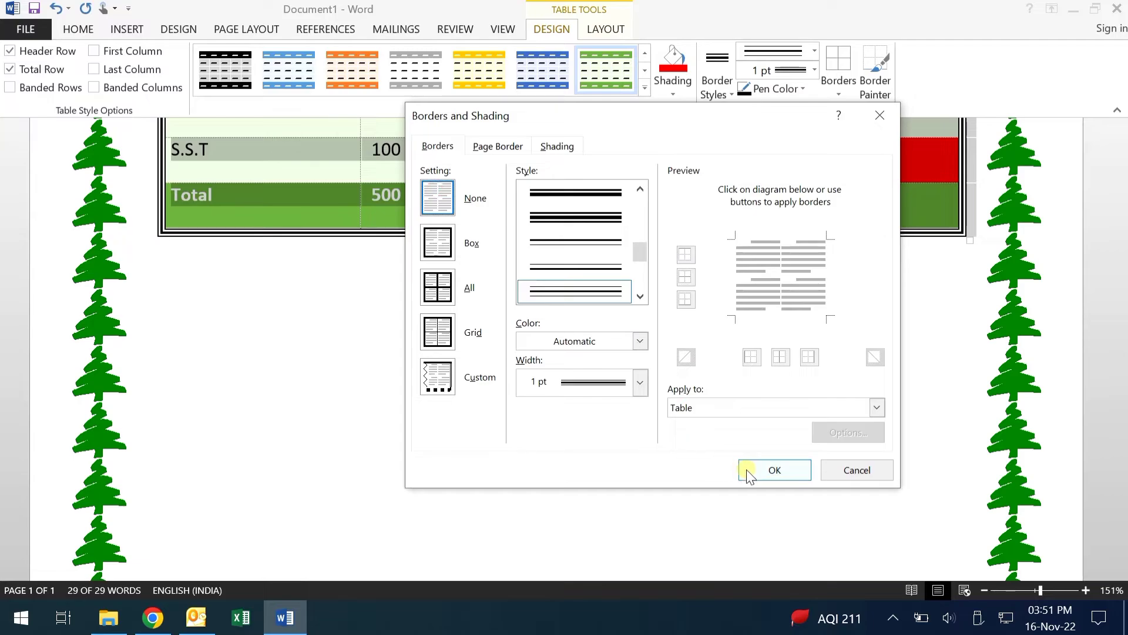
left_click(485, 147)
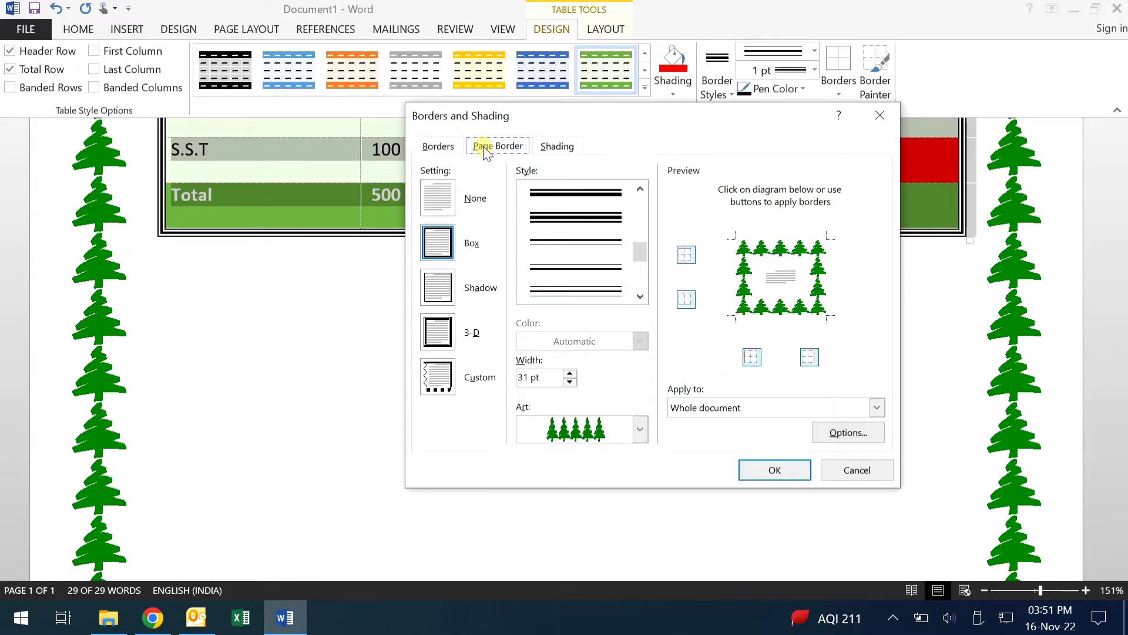
left_click(445, 202)
left_click(769, 469)
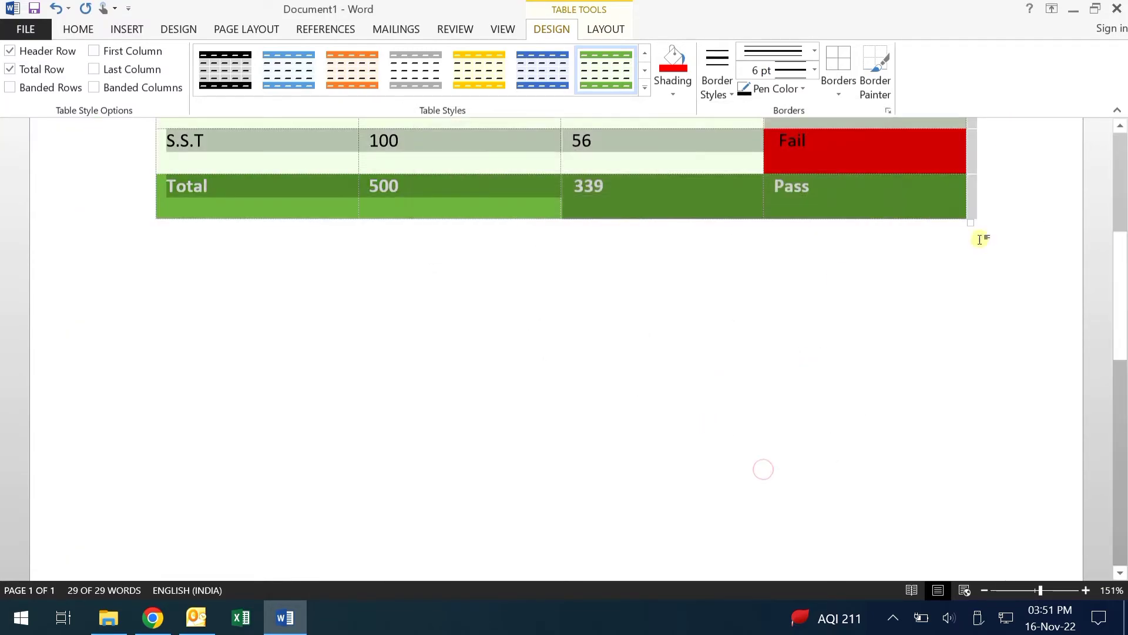
Fill the whole table with the standard light green shading color through the Borders and Shading settings
left_click_drag(1121, 290, 1121, 241)
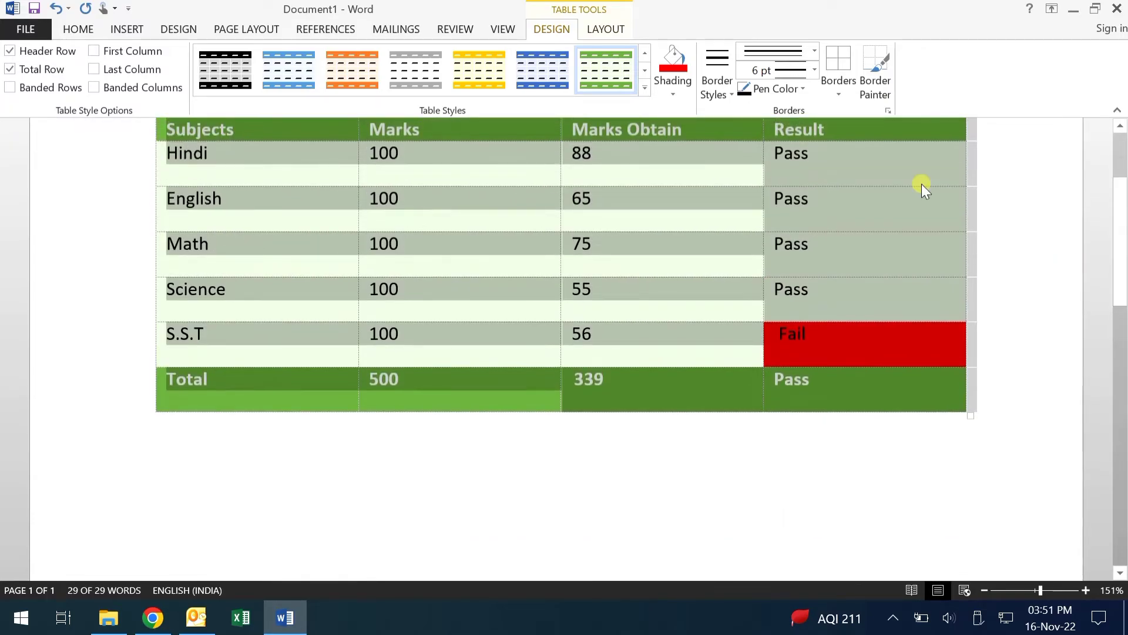
left_click(839, 93)
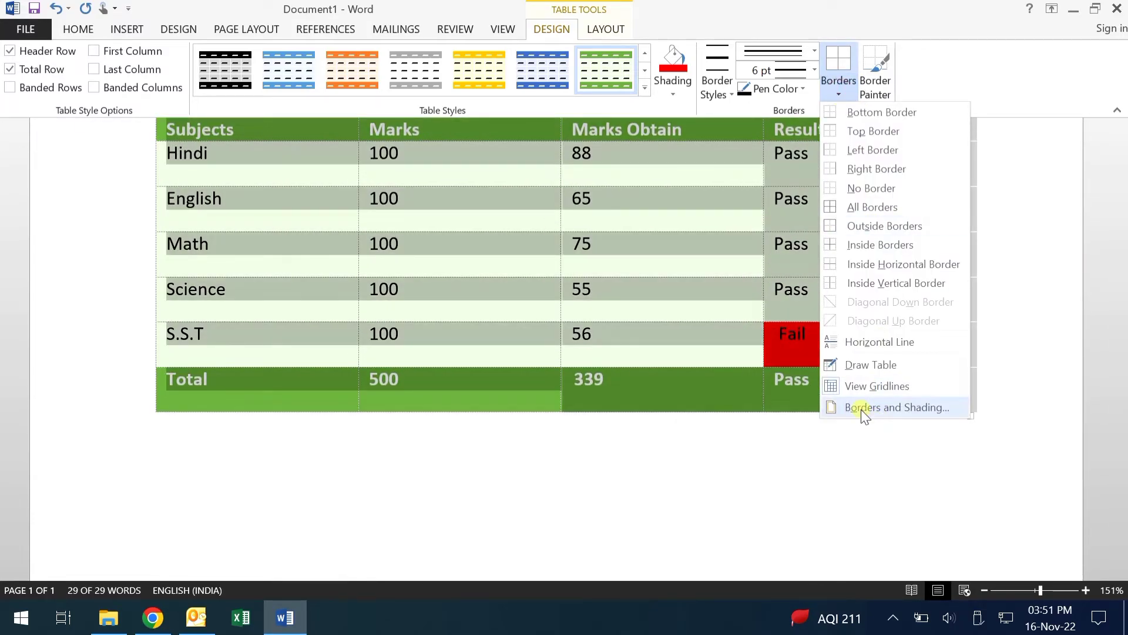
left_click(864, 415)
left_click(555, 146)
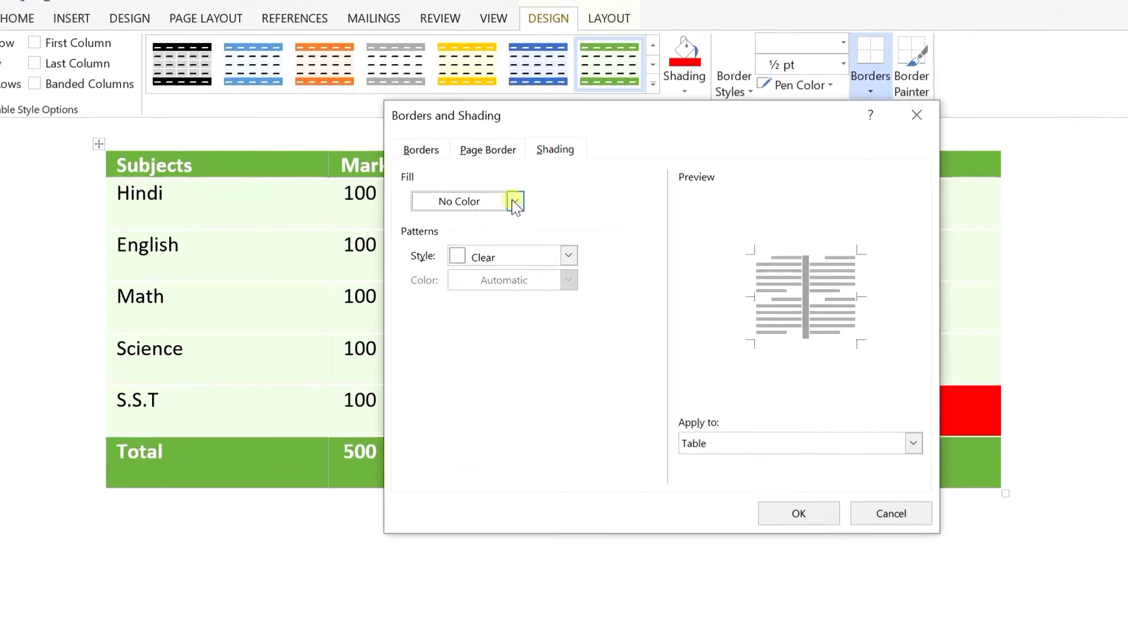
left_click(521, 192)
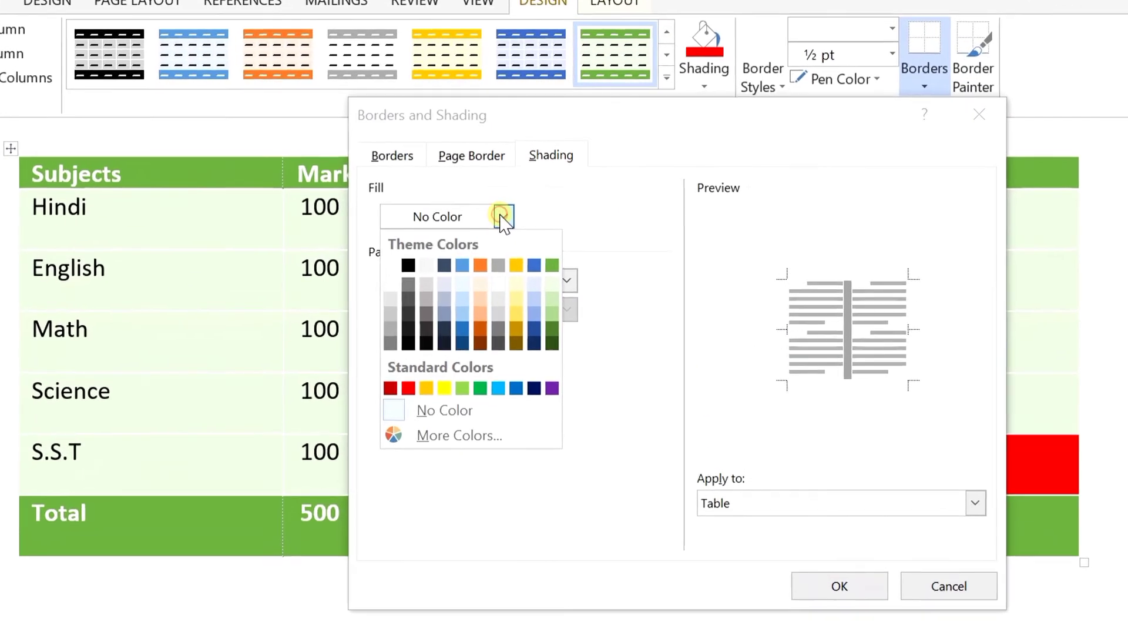
left_click(464, 389)
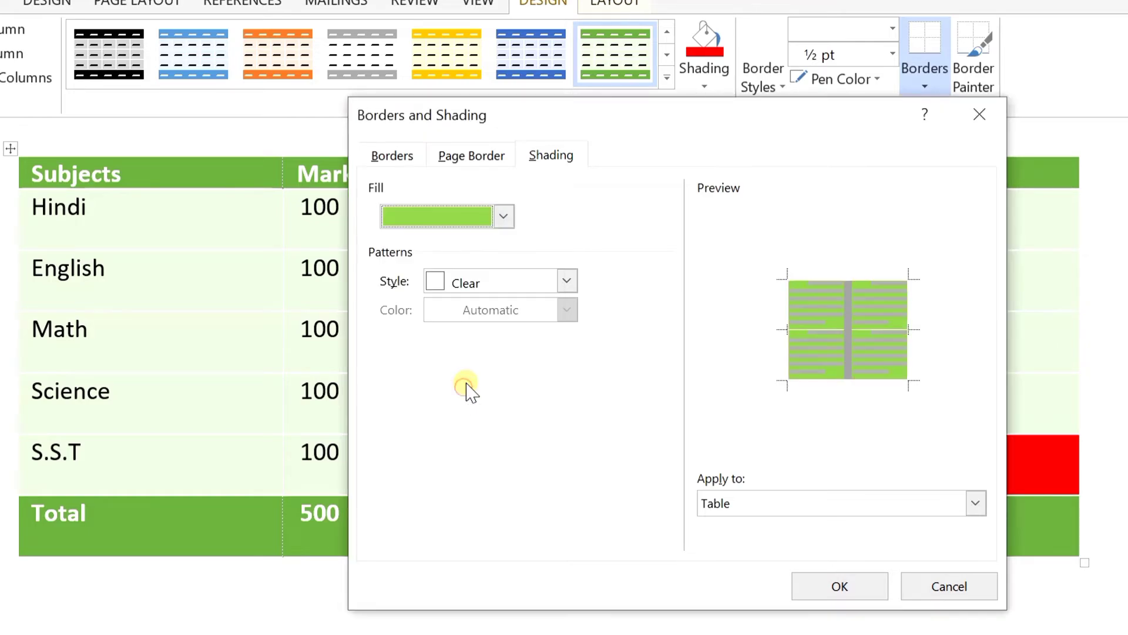
left_click(829, 585)
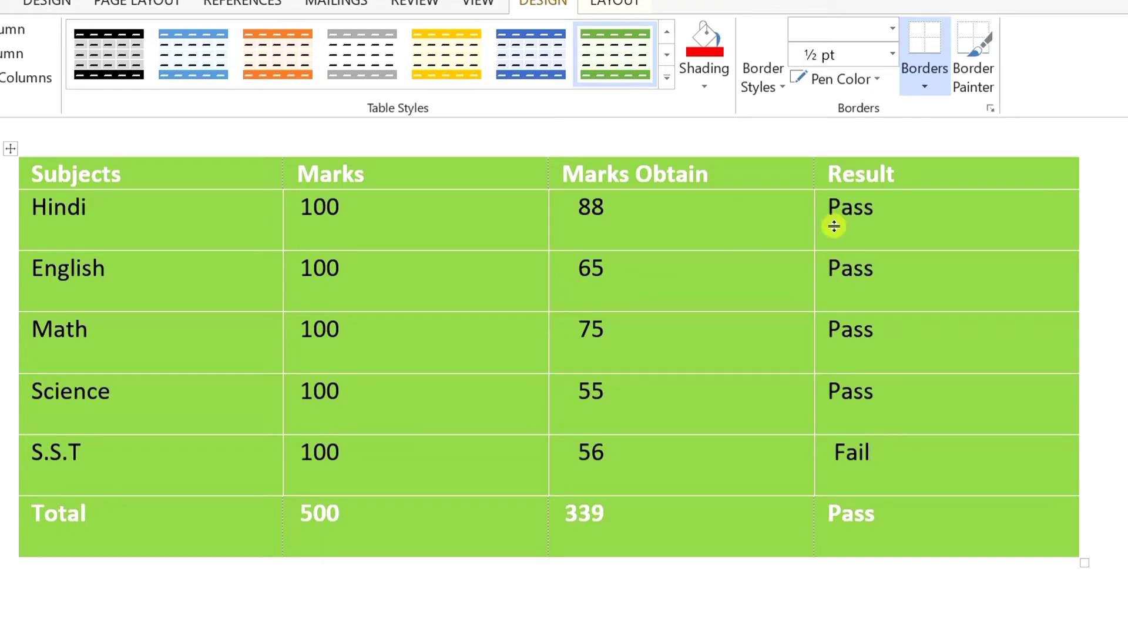
Add a 50% shading pattern in black over the table's green fill and apply it to the whole table
left_click(925, 86)
left_click(994, 506)
left_click(551, 155)
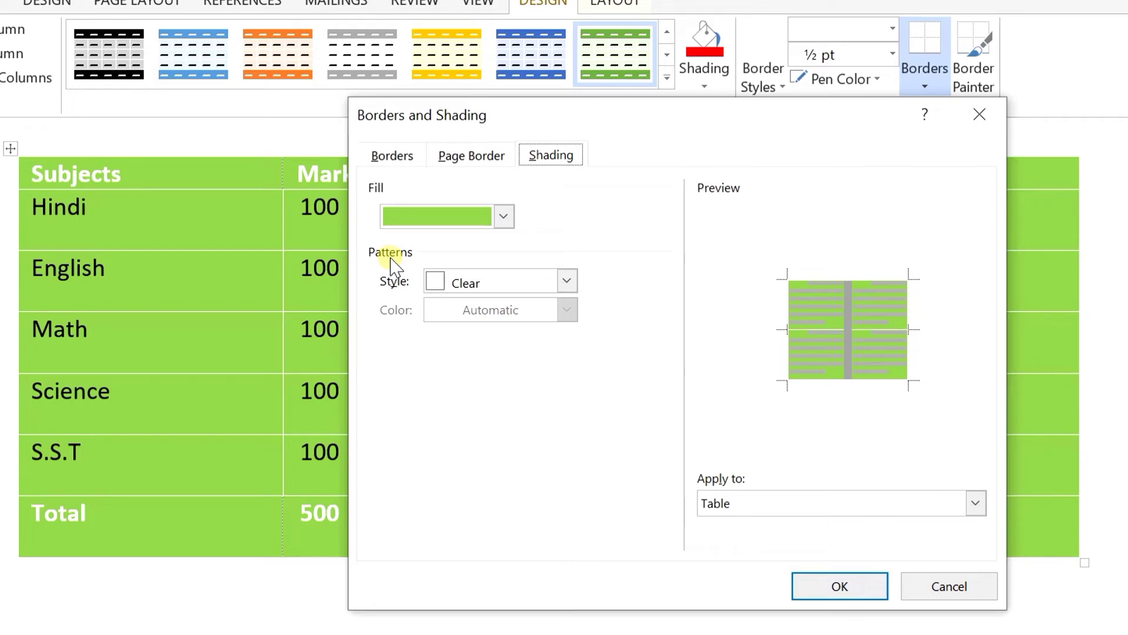
left_click(496, 288)
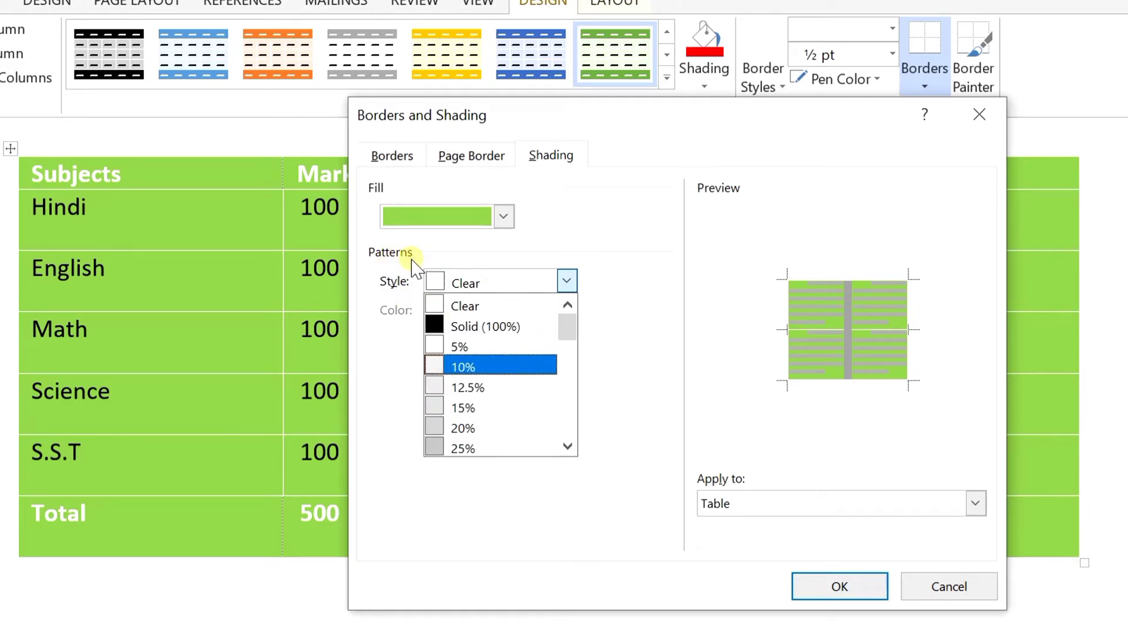
left_click(568, 446)
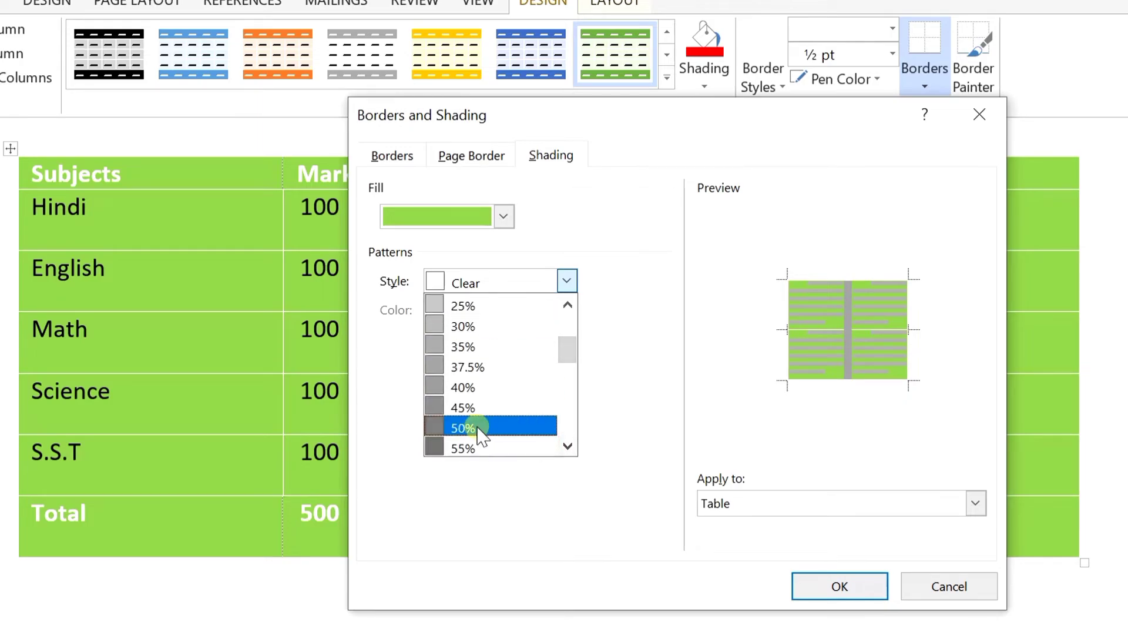
left_click(478, 428)
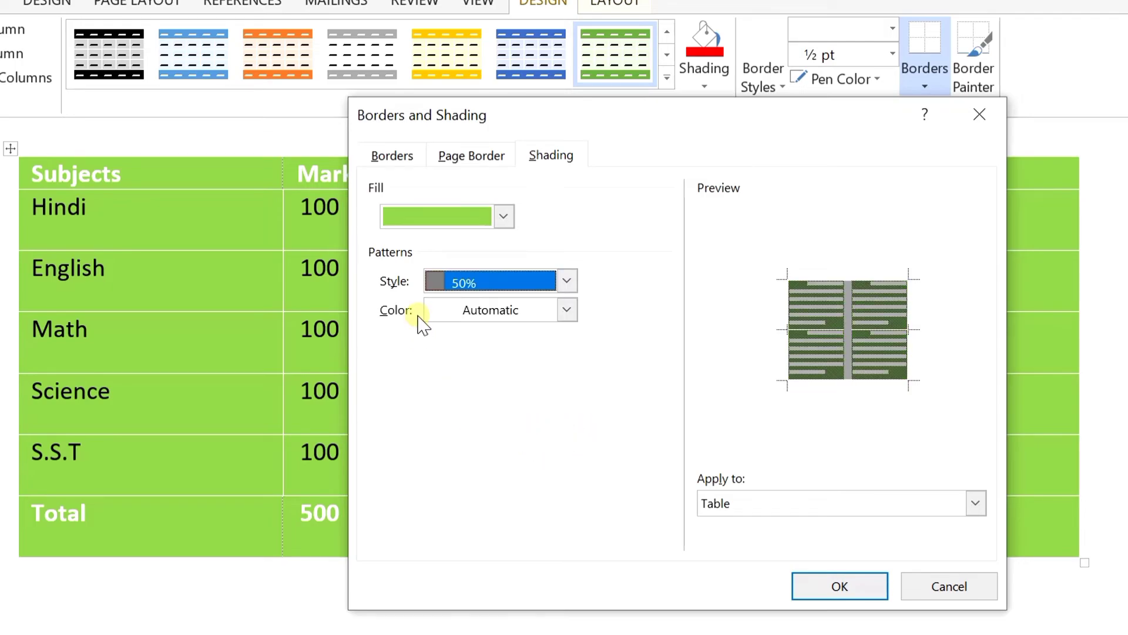
left_click(479, 317)
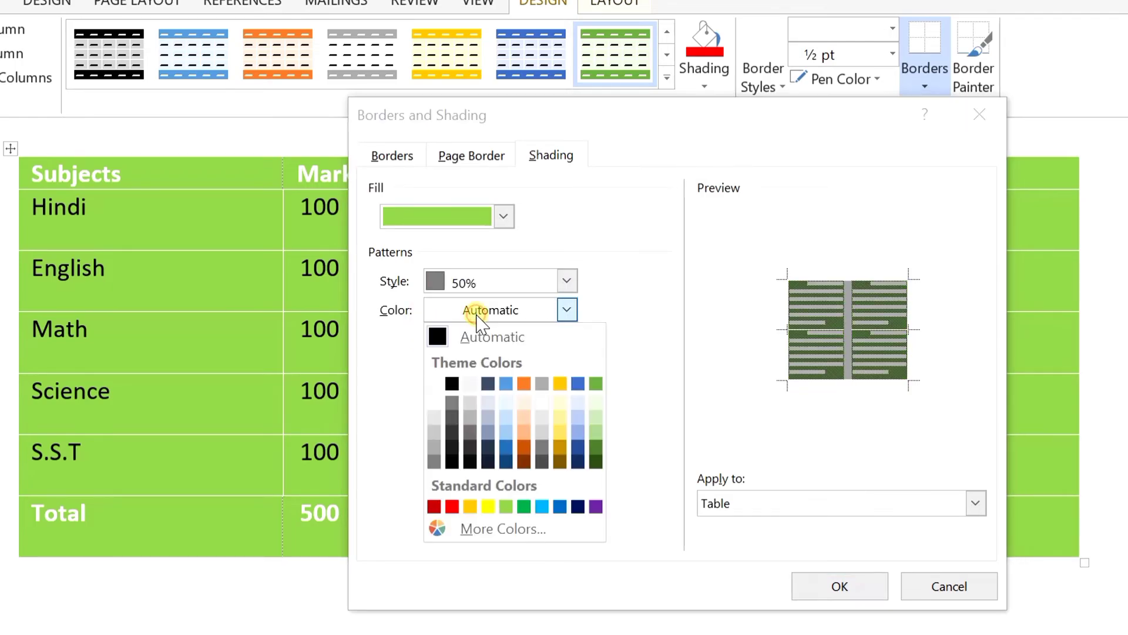
left_click(452, 383)
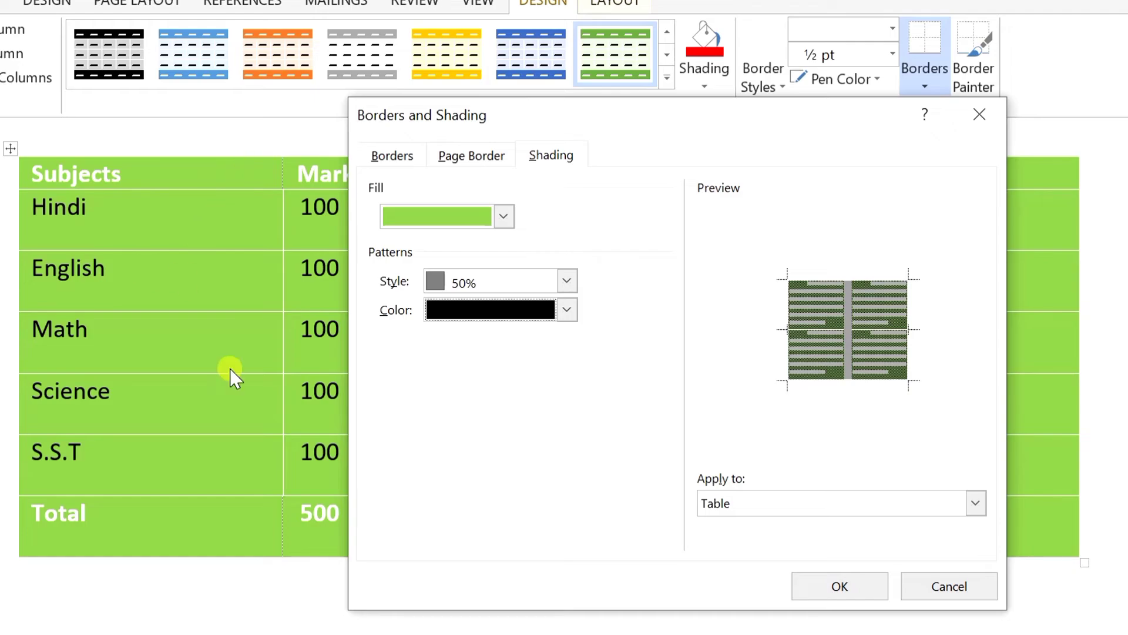
left_click(837, 587)
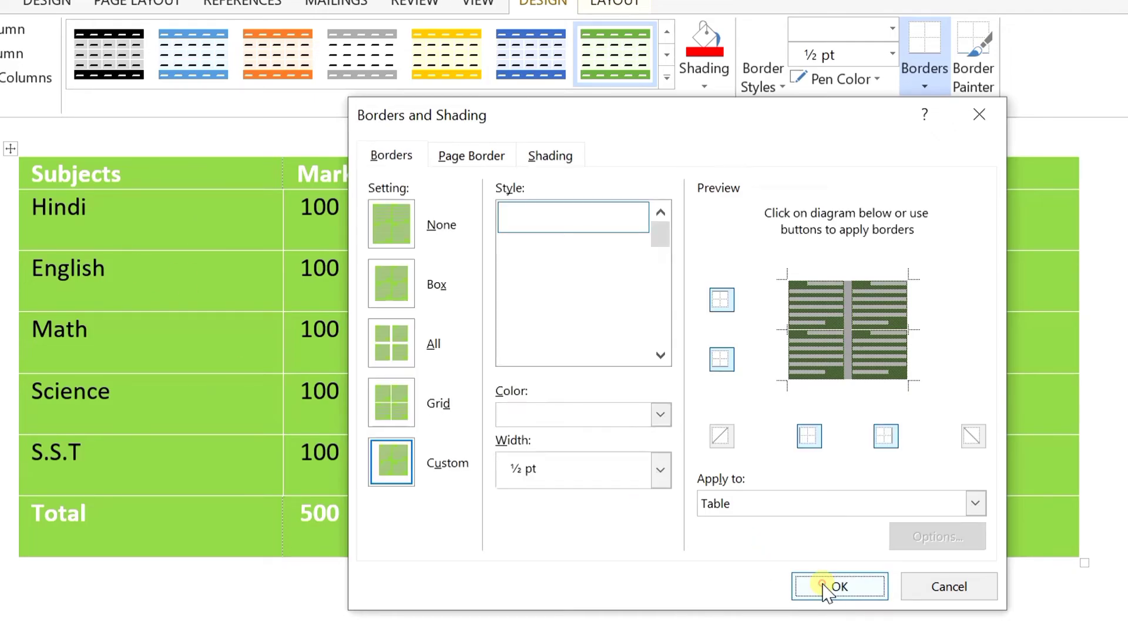